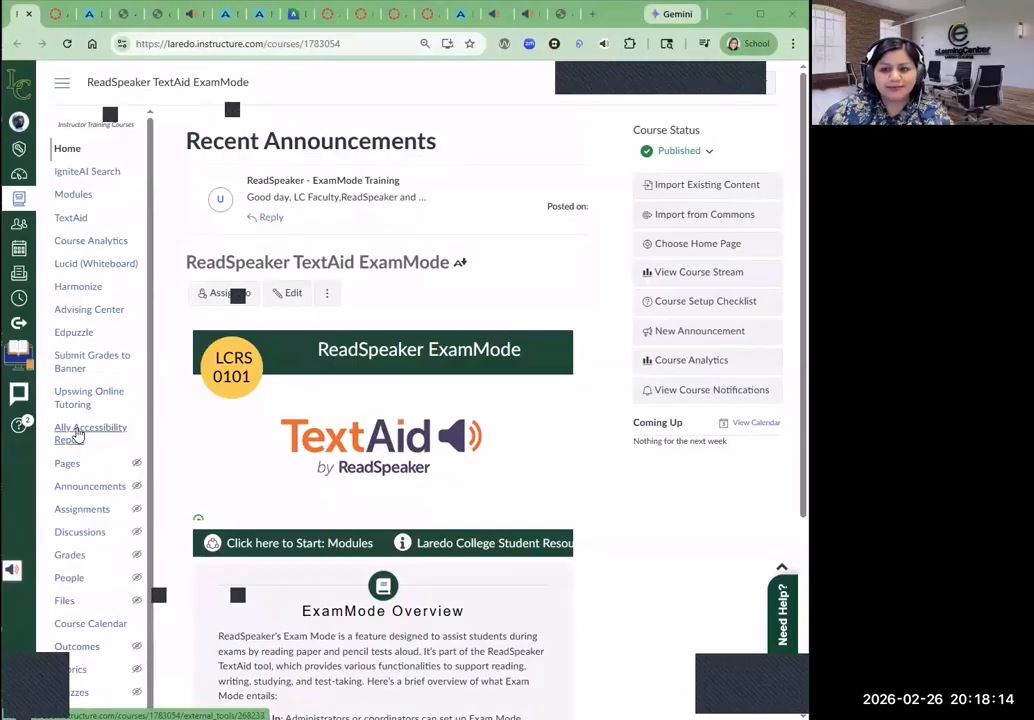
# Step: Open the course's Ally Accessibility Report from the course navigation
pyautogui.click(78, 433)
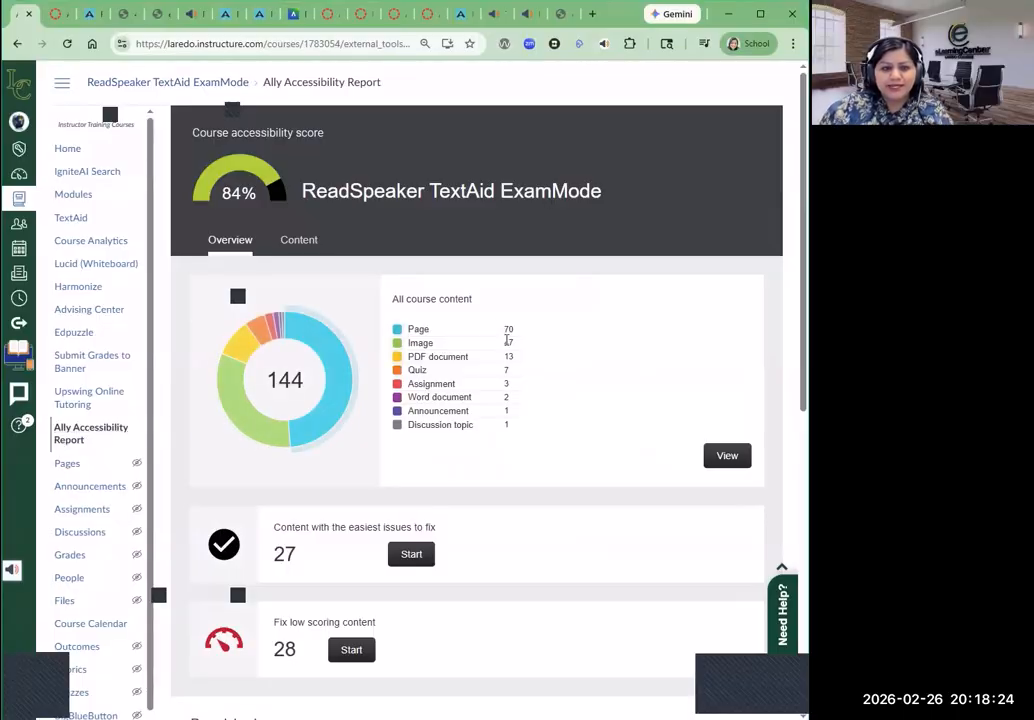
# Step: Scroll to the Remaining issues table: 27 undescribed images, 12 heading-structure items
pyautogui.scroll(-1, 508, 344)
pyautogui.scroll(1, 512, 352)
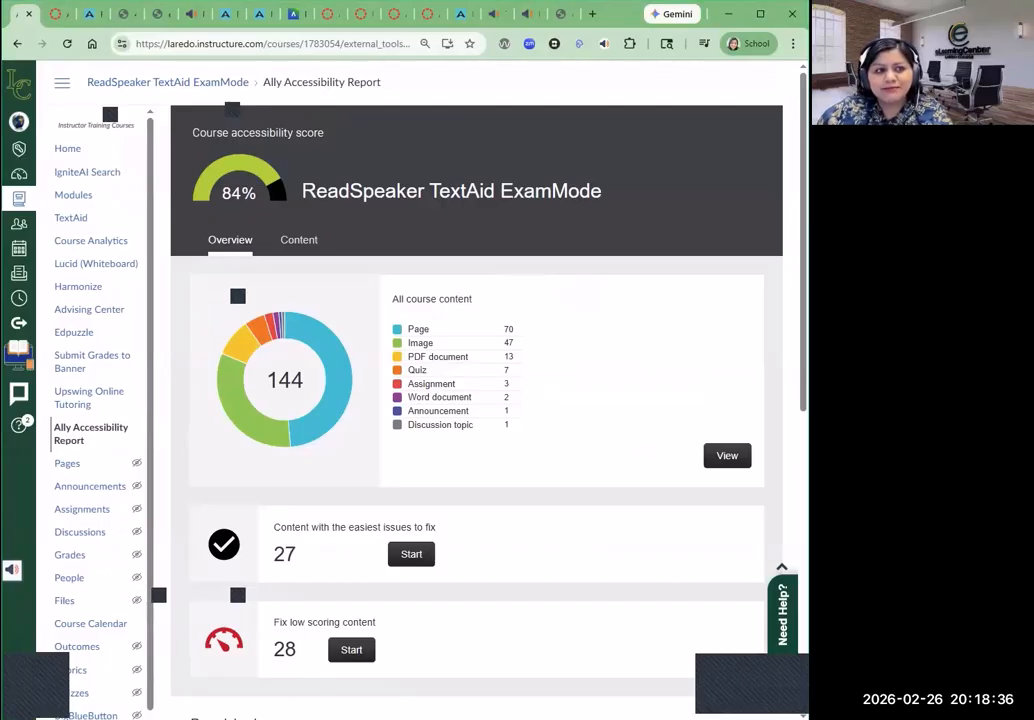
pyautogui.scroll(-3, 718, 335)
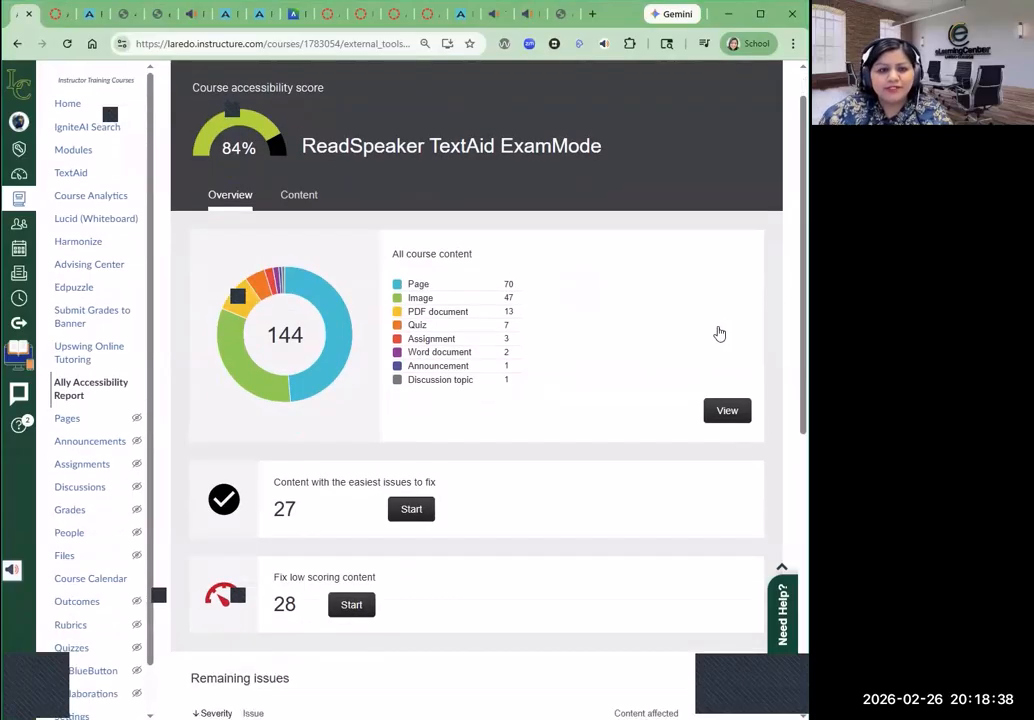
pyautogui.scroll(-2, 713, 337)
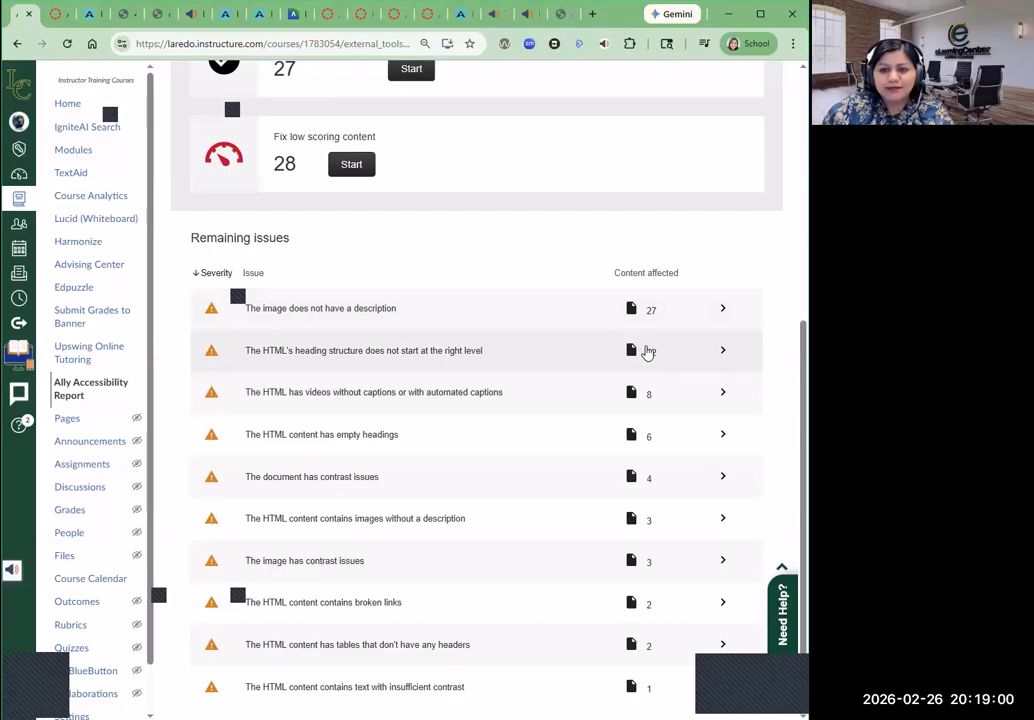
# Step: Open Ally feedback for the Assigning and Accessing the TextAid Exam Mode Test page
pyautogui.click(720, 348)
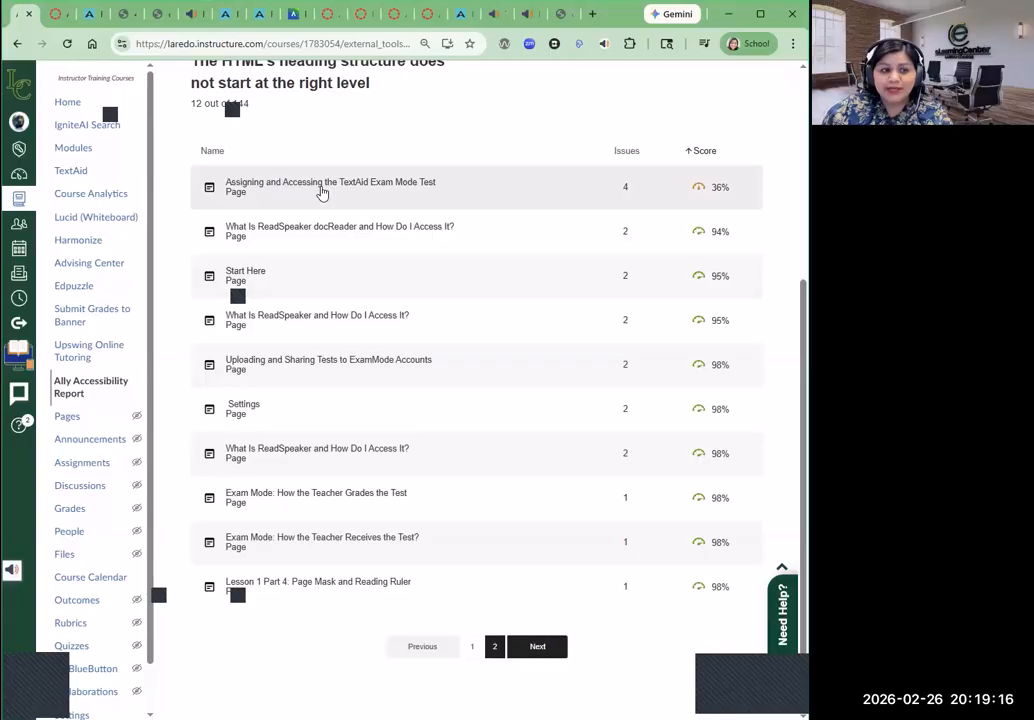
pyautogui.click(701, 191)
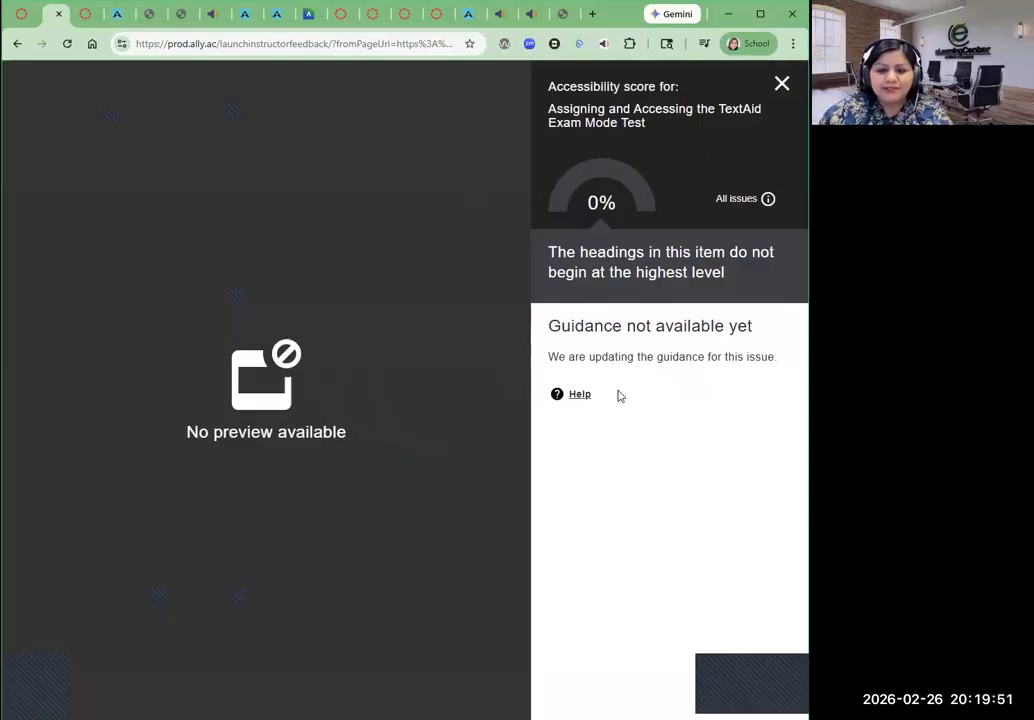
pyautogui.click(735, 199)
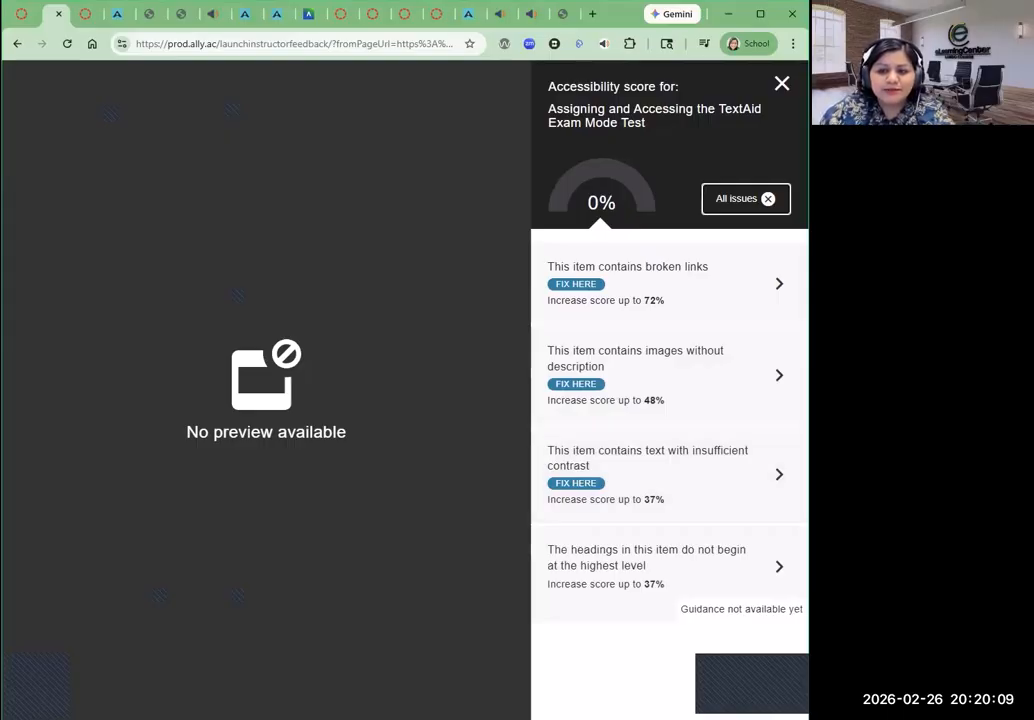
pyautogui.click(603, 568)
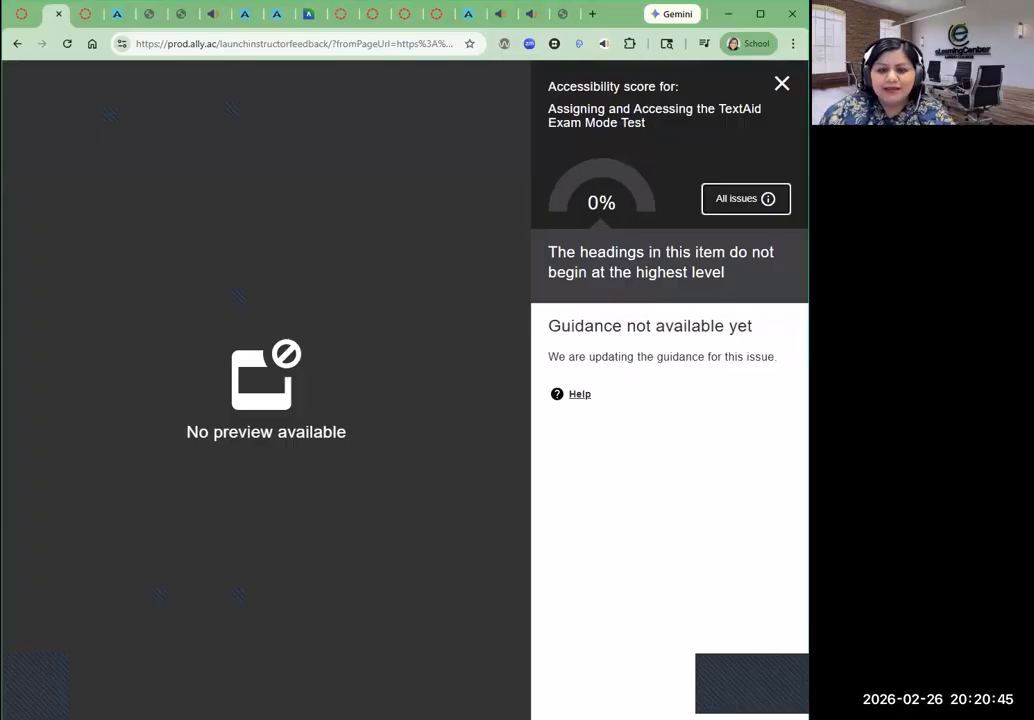
# Step: Run Validate Links in Content from the course Settings, finding 15 broken links
pyautogui.click(20, 15)
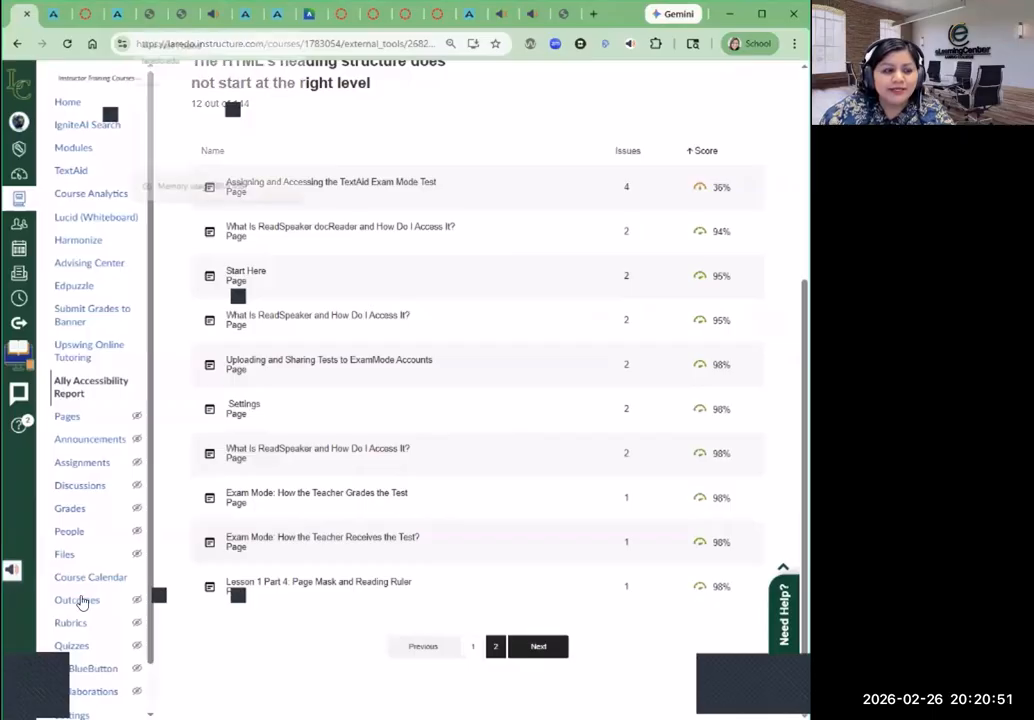
pyautogui.scroll(-1, 72, 655)
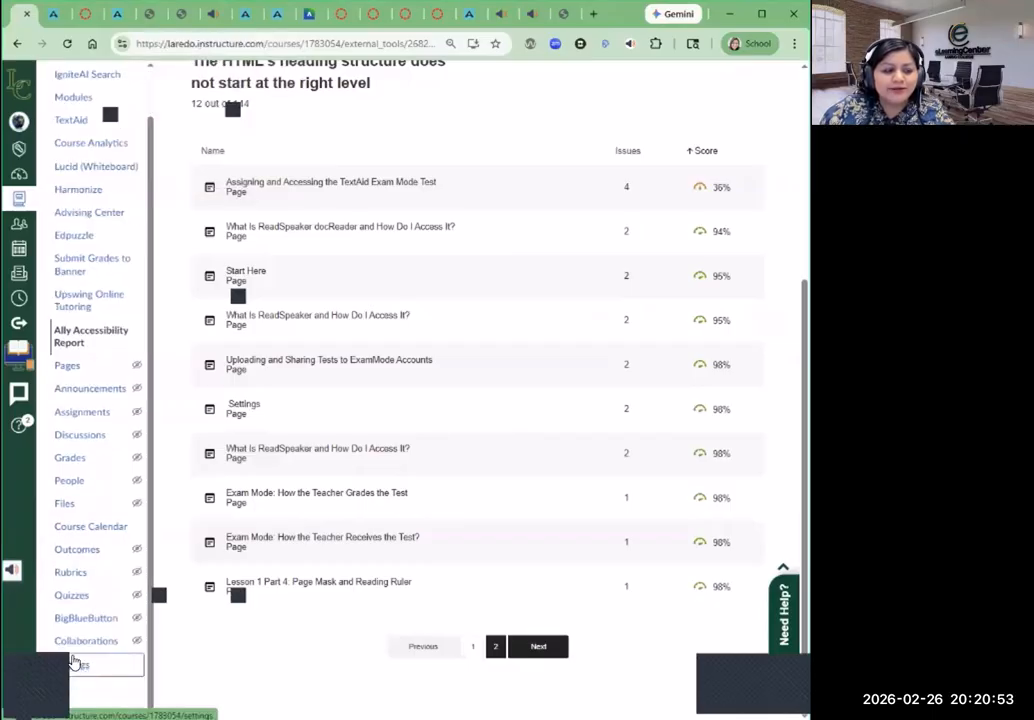
pyautogui.click(72, 661)
pyautogui.click(678, 484)
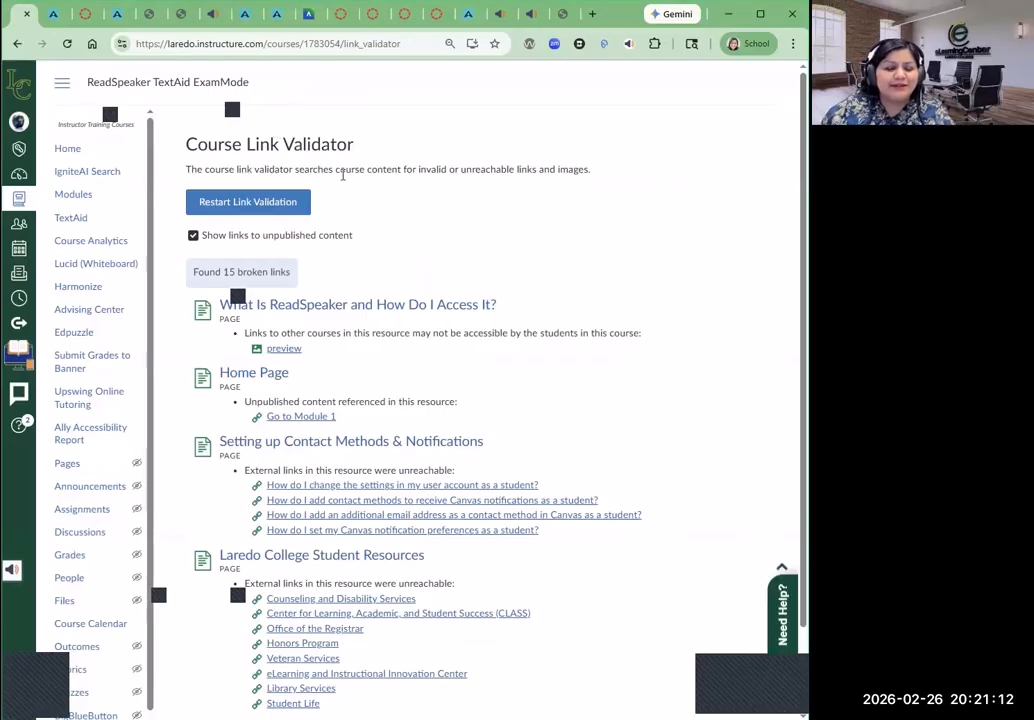
pyautogui.scroll(-1, 295, 300)
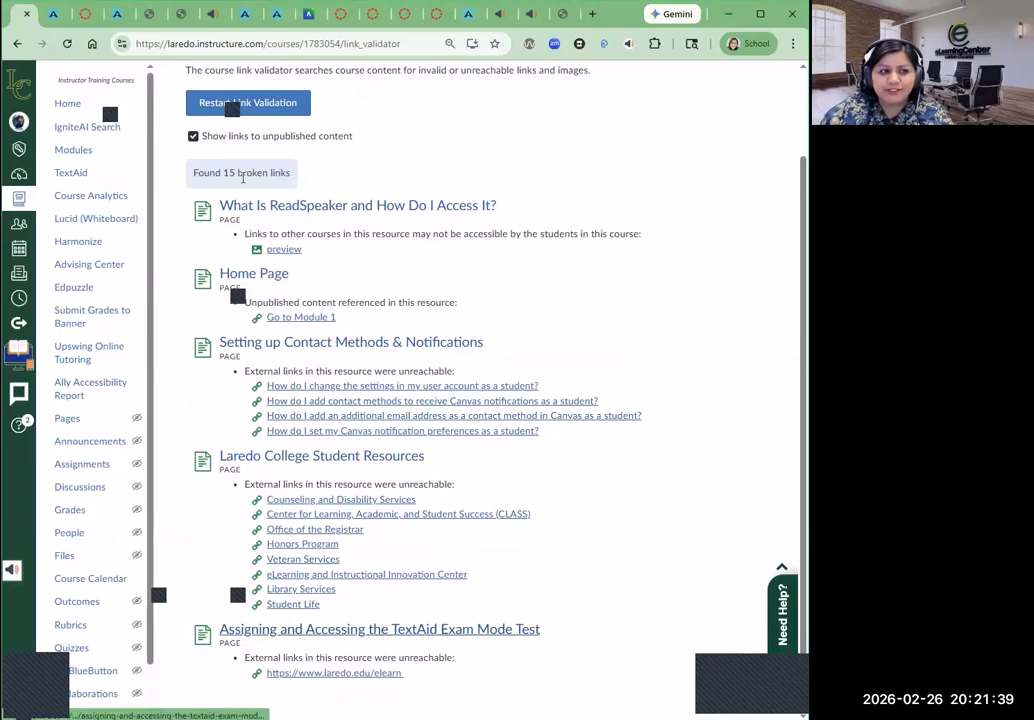
# Step: Test the laredo.edu/elearn link in a new tab, confirming it returns Not Found
pyautogui.keyDown('ctrl'); pyautogui.click(346, 678); pyautogui.keyUp('ctrl')
pyautogui.click(87, 22)
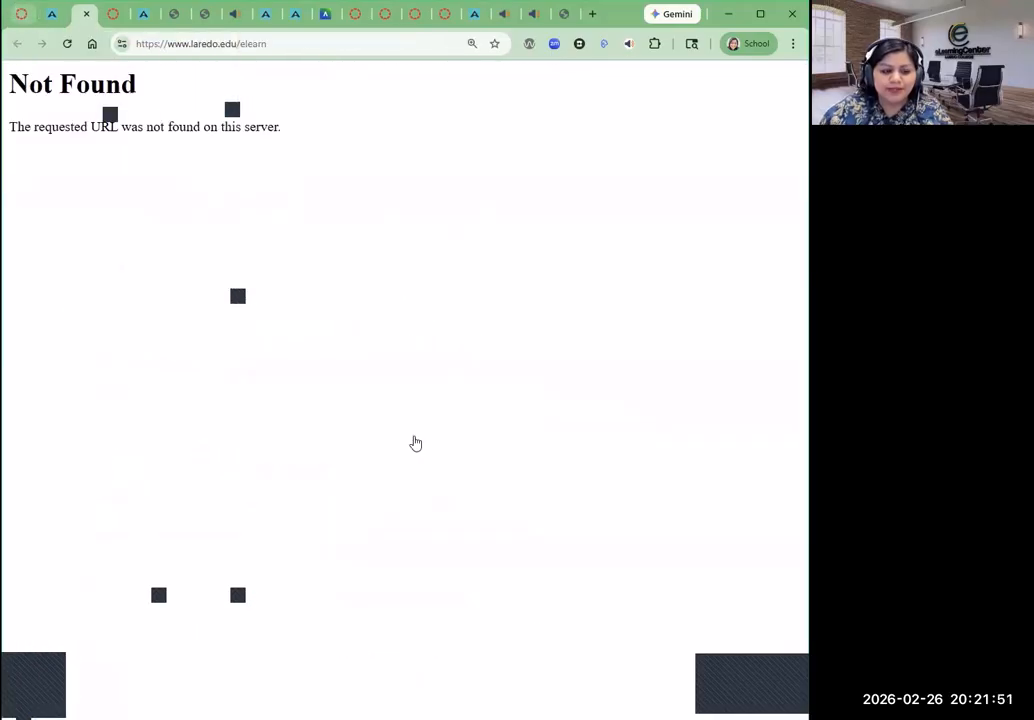
pyautogui.hotkey('ctrl', '1')
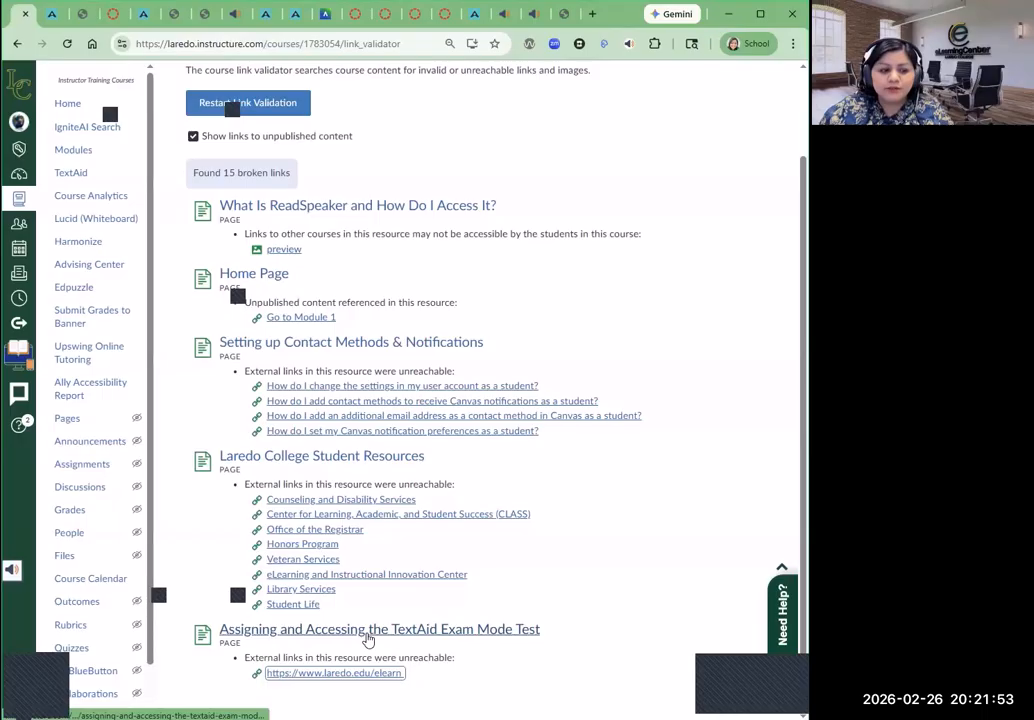
pyautogui.keyDown('ctrl'); pyautogui.click(367, 634); pyautogui.keyUp('ctrl')
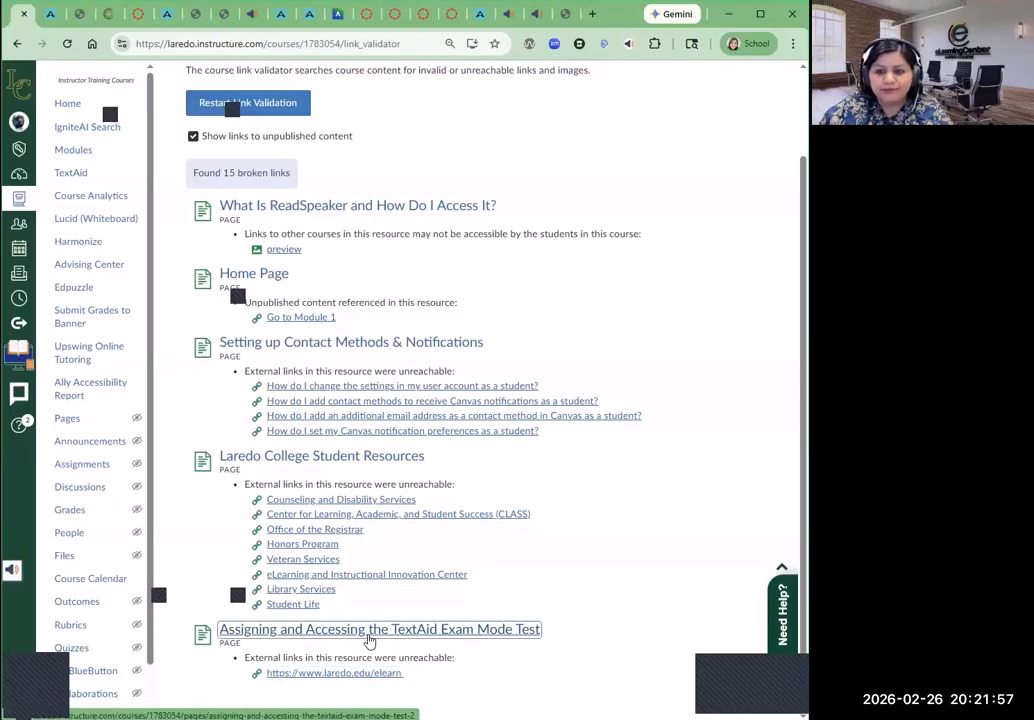
# Step: Open the Assigning and Accessing the TextAid Exam Mode Test page, review it, and start editing
pyautogui.click(371, 634)
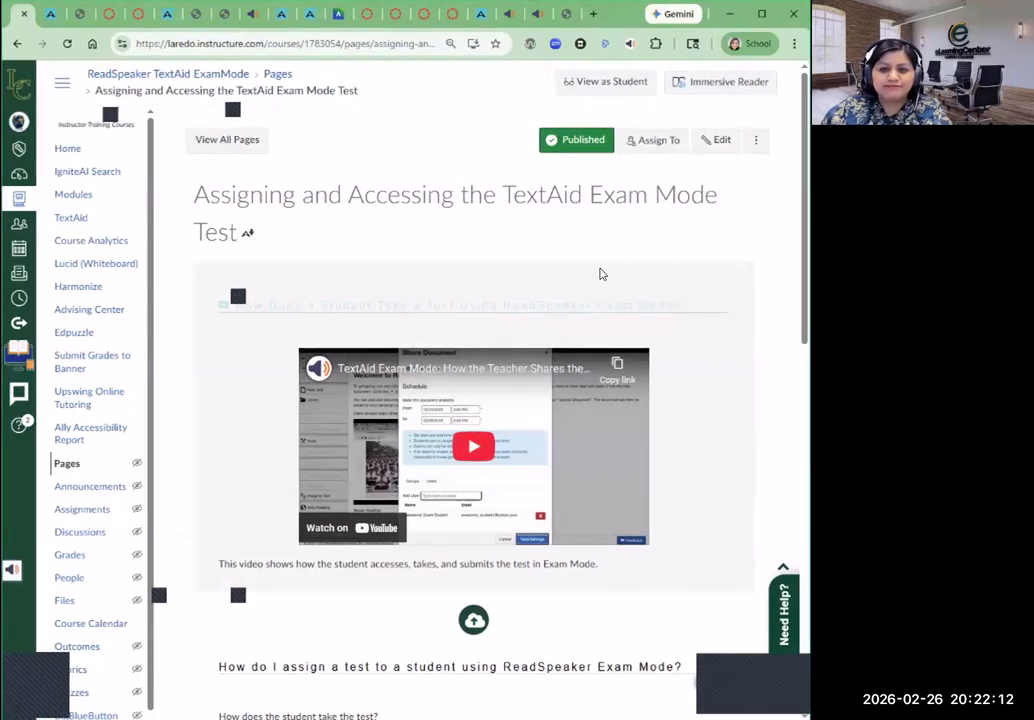
pyautogui.scroll(-9, 588, 297)
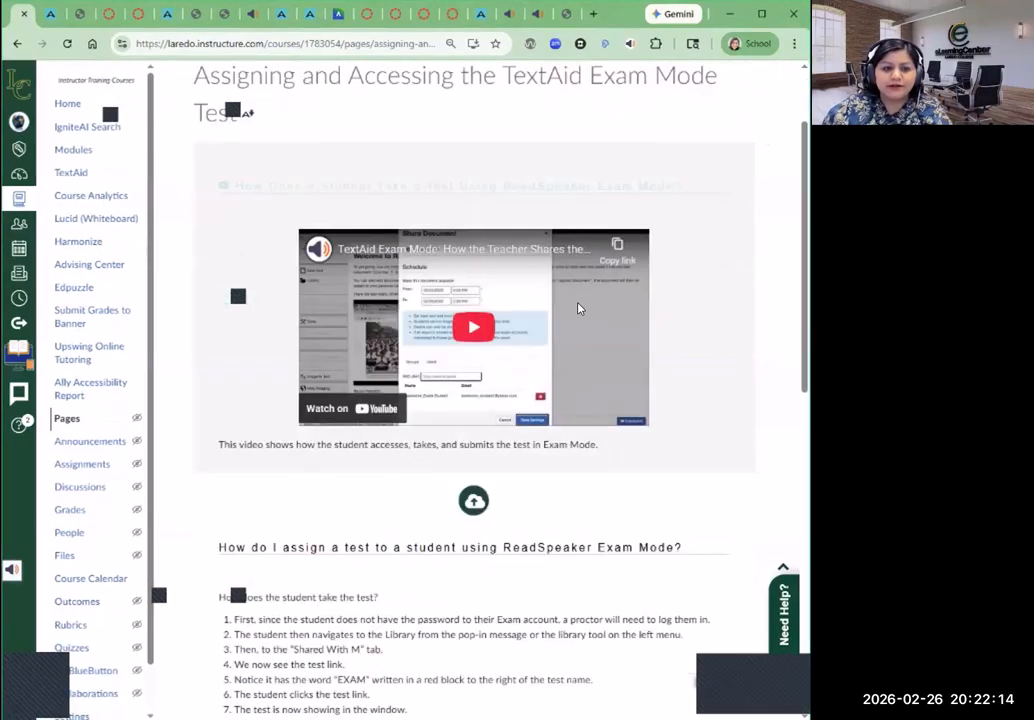
pyautogui.scroll(-1, 503, 337)
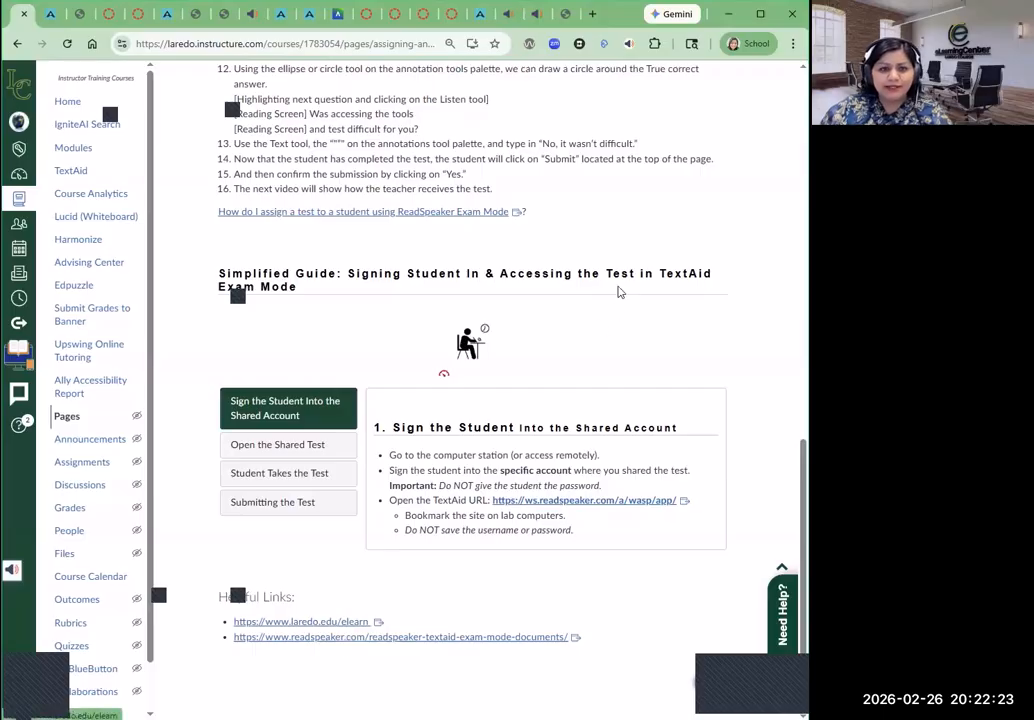
pyautogui.scroll(3, 619, 291)
pyautogui.scroll(7, 619, 291)
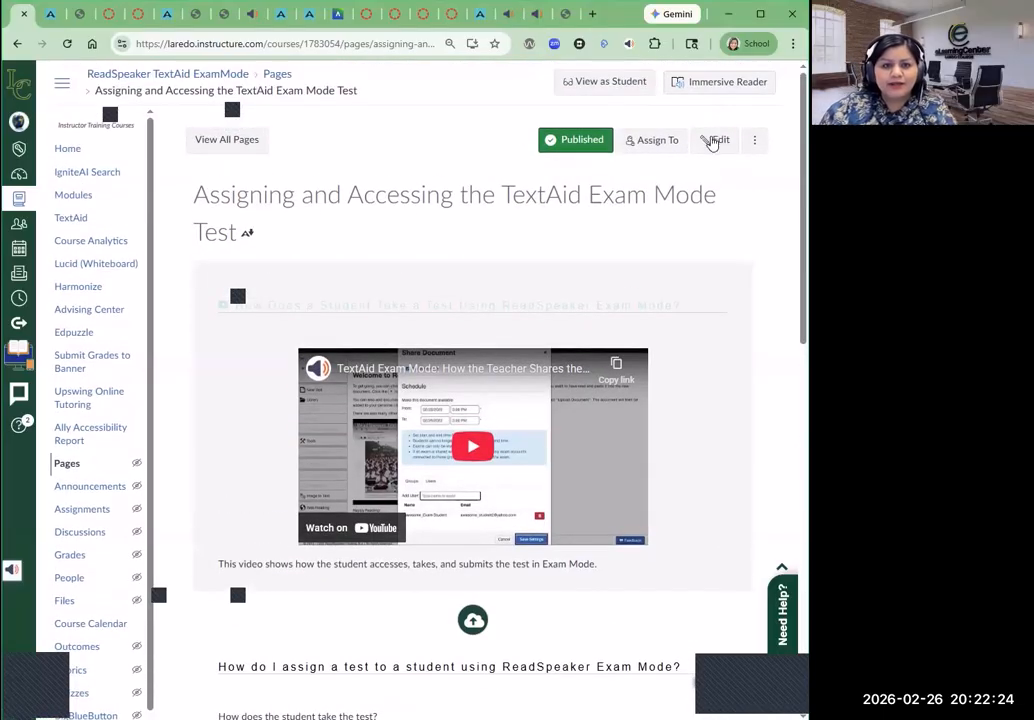
pyautogui.click(713, 141)
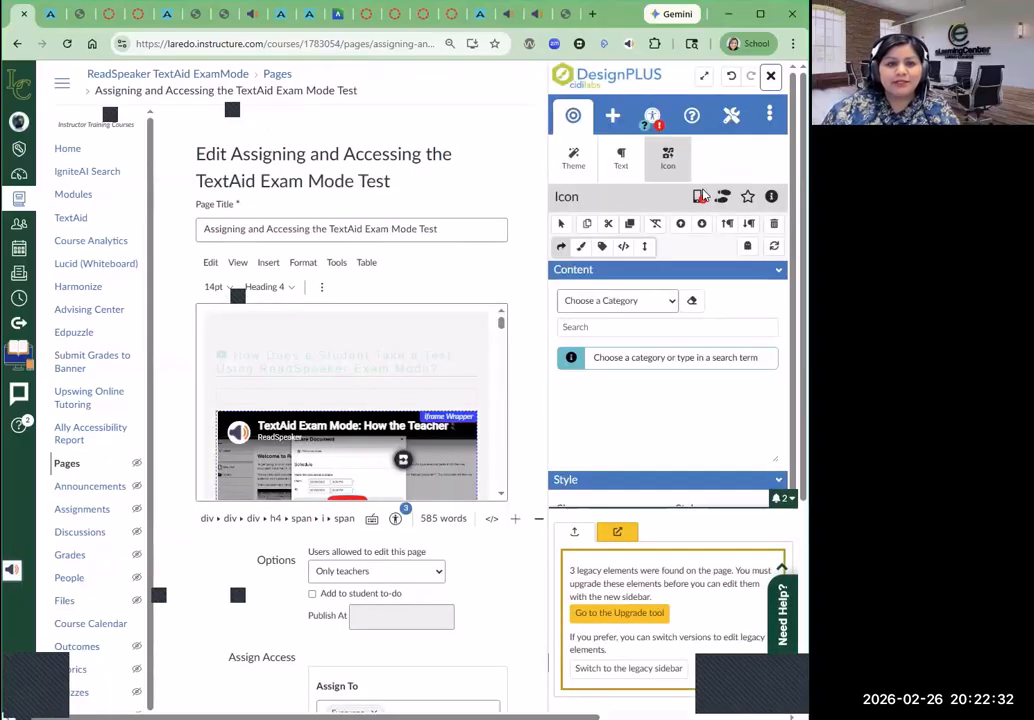
# Step: Run the DesignPLUS Accessibility Checker and step through the flagged contrast and heading issues
pyautogui.click(653, 117)
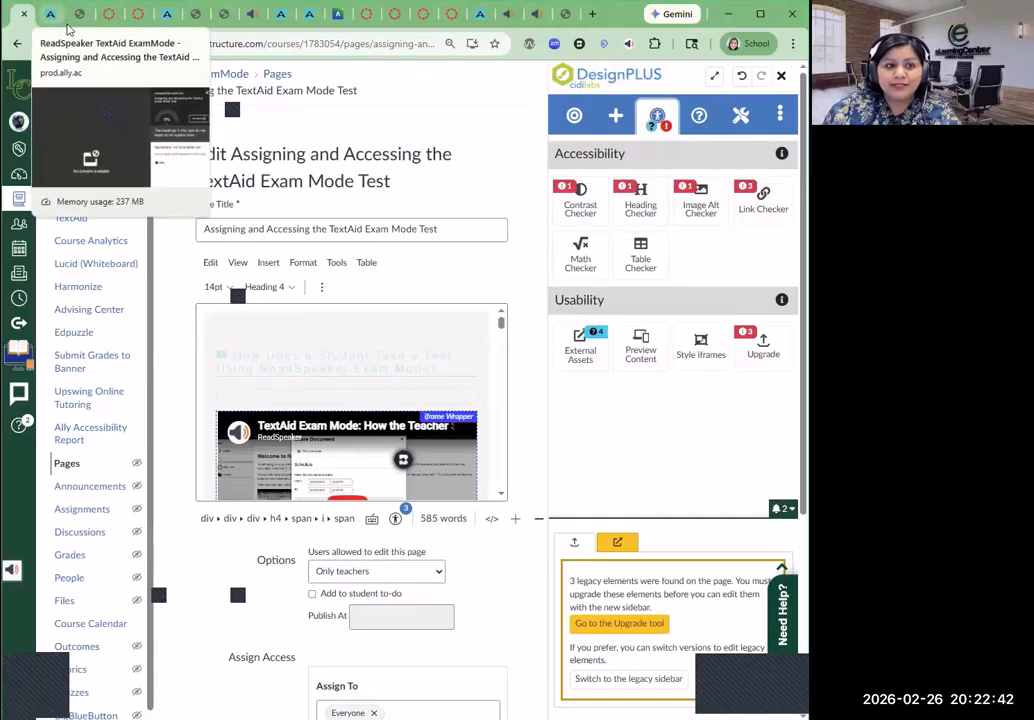
pyautogui.click(397, 519)
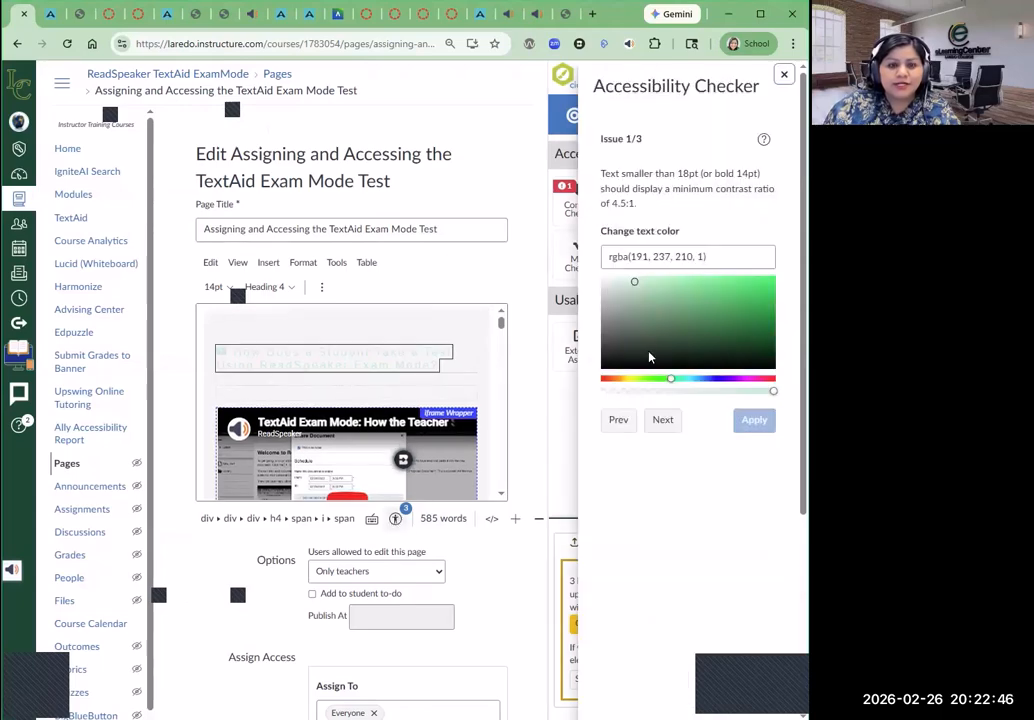
pyautogui.click(668, 421)
pyautogui.click(663, 420)
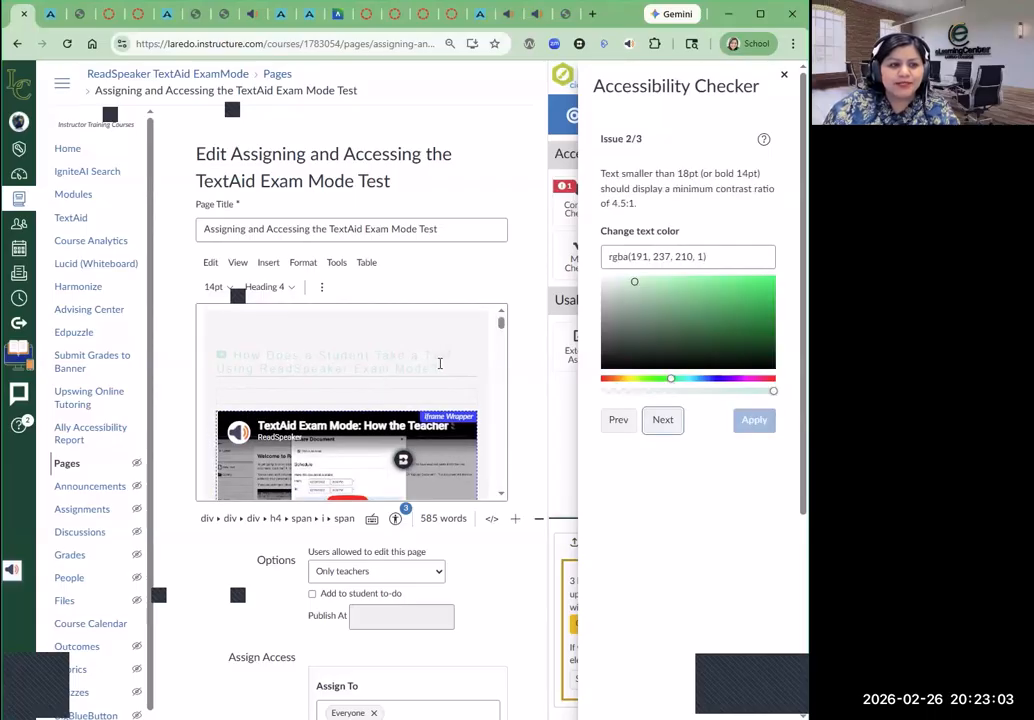
pyautogui.click(438, 365)
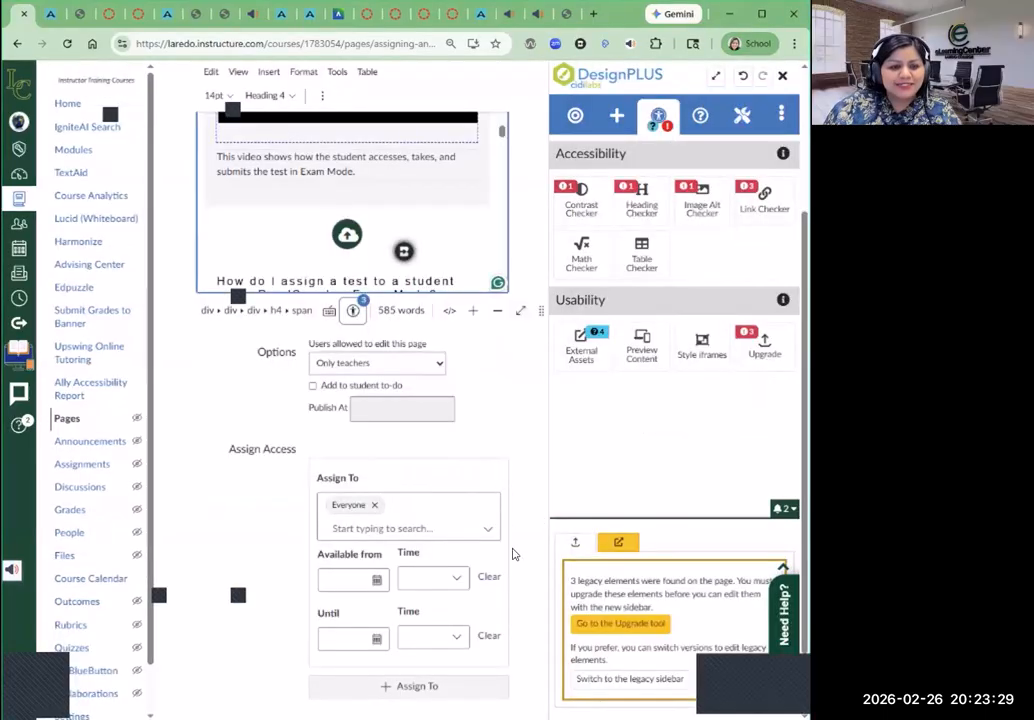
# Step: Drag the editor's resize handle down to make the editing area taller
pyautogui.scroll(-2, 489, 683)
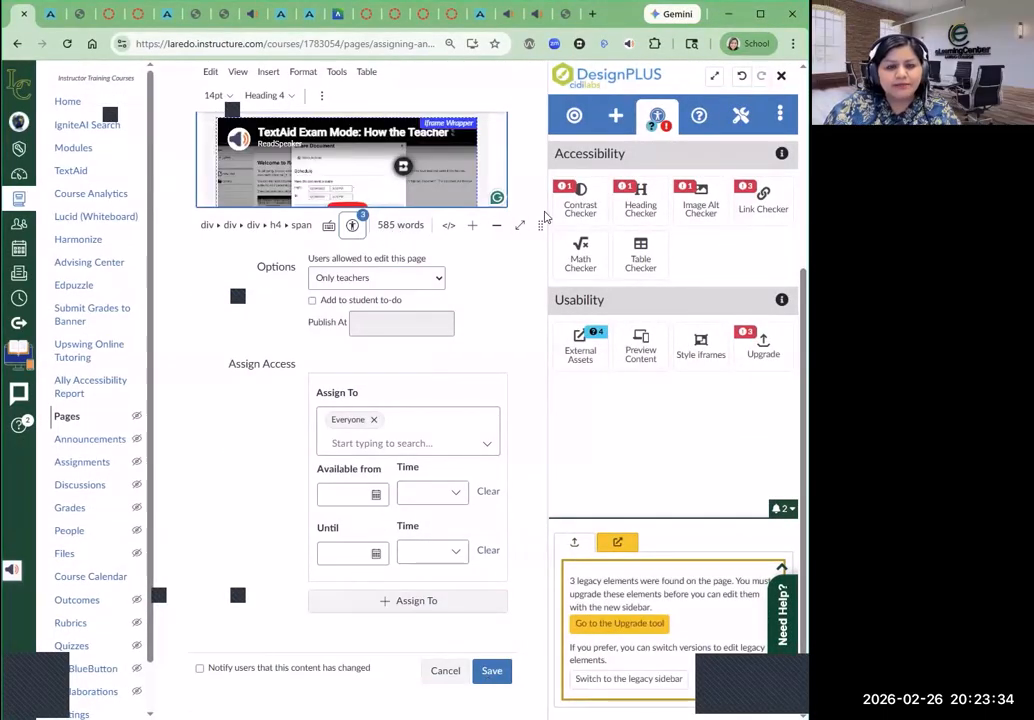
pyautogui.moveTo(540, 227); pyautogui.dragTo(540, 448)
pyautogui.scroll(-1, 366, 271)
pyautogui.scroll(10, 366, 271)
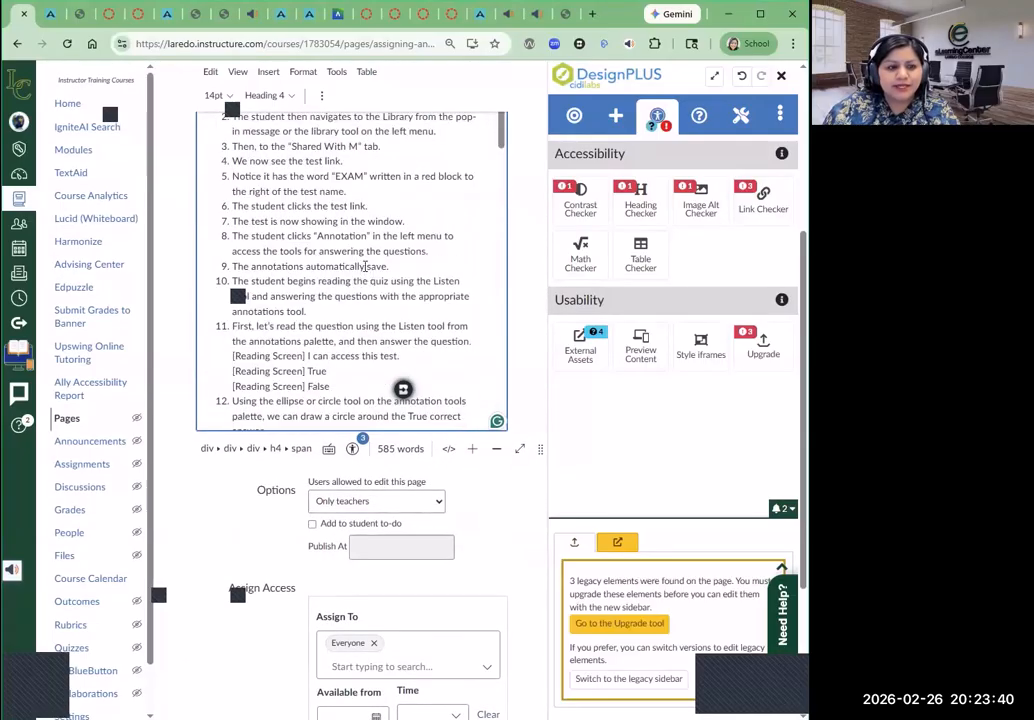
# Step: Select the student image in the content and bring up its alt text options
pyautogui.click(343, 295)
pyautogui.click(345, 237)
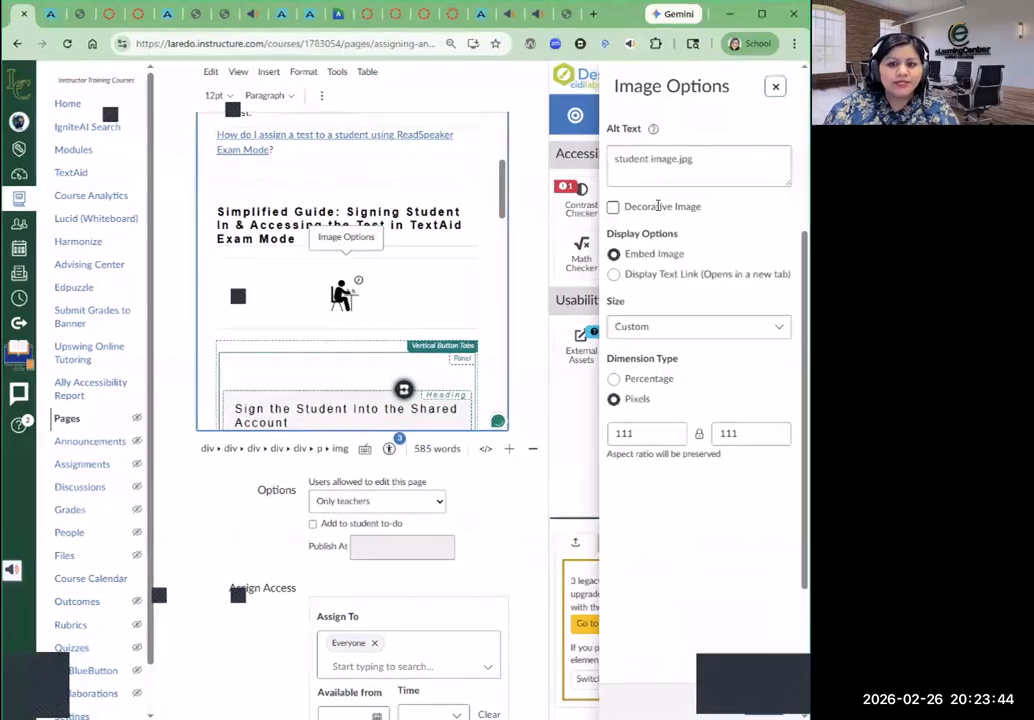
pyautogui.scroll(-2, 505, 600)
pyautogui.scroll(-1, 505, 625)
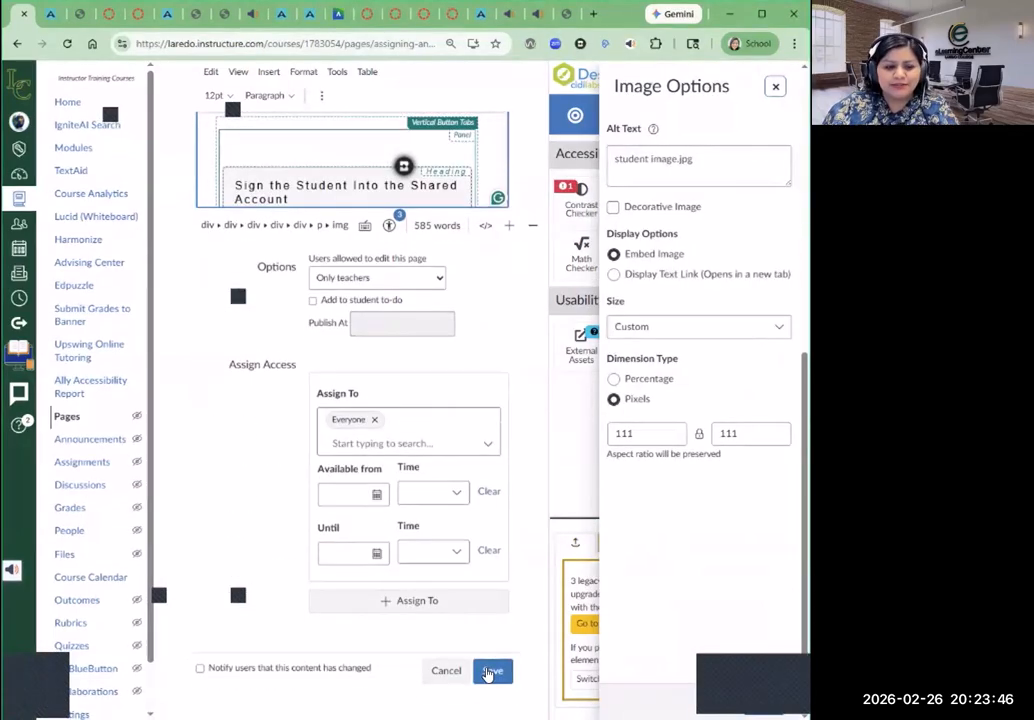
# Step: Discard the edits and scroll to the Simplified Guide image with its Low Ally score
pyautogui.click(446, 671)
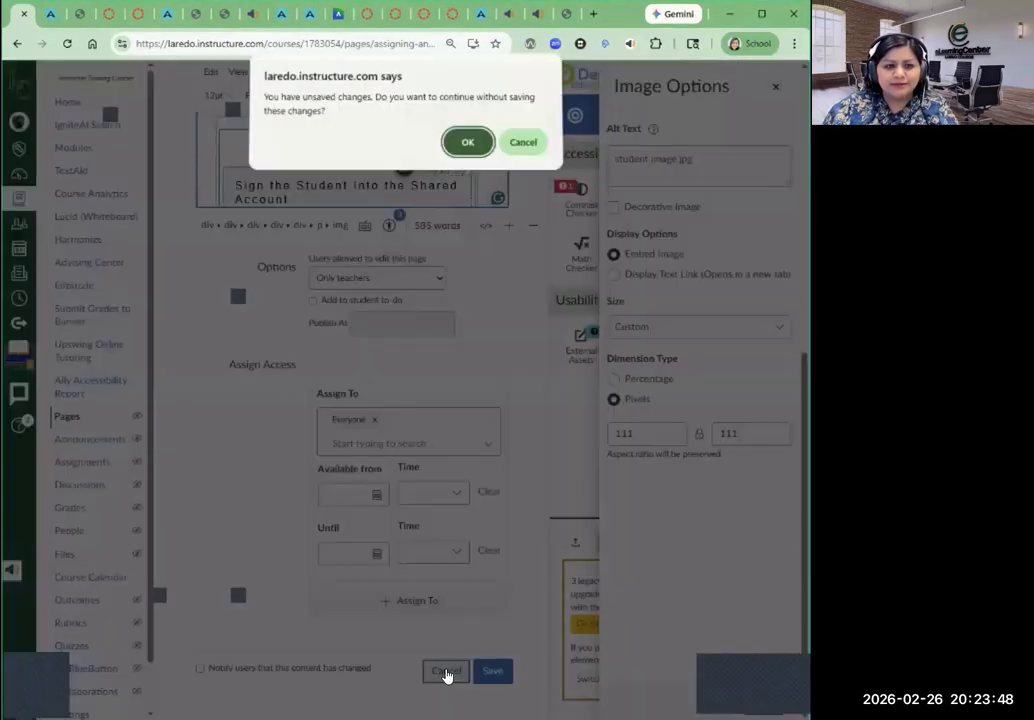
pyautogui.click(469, 142)
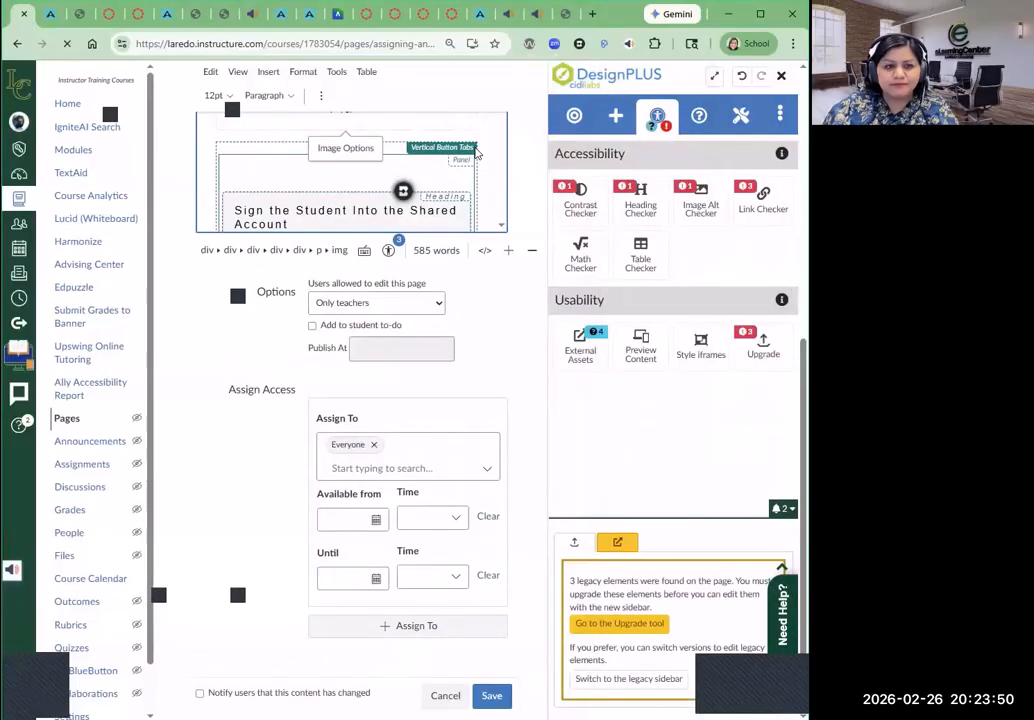
pyautogui.scroll(-5, 469, 352)
pyautogui.scroll(-4, 467, 352)
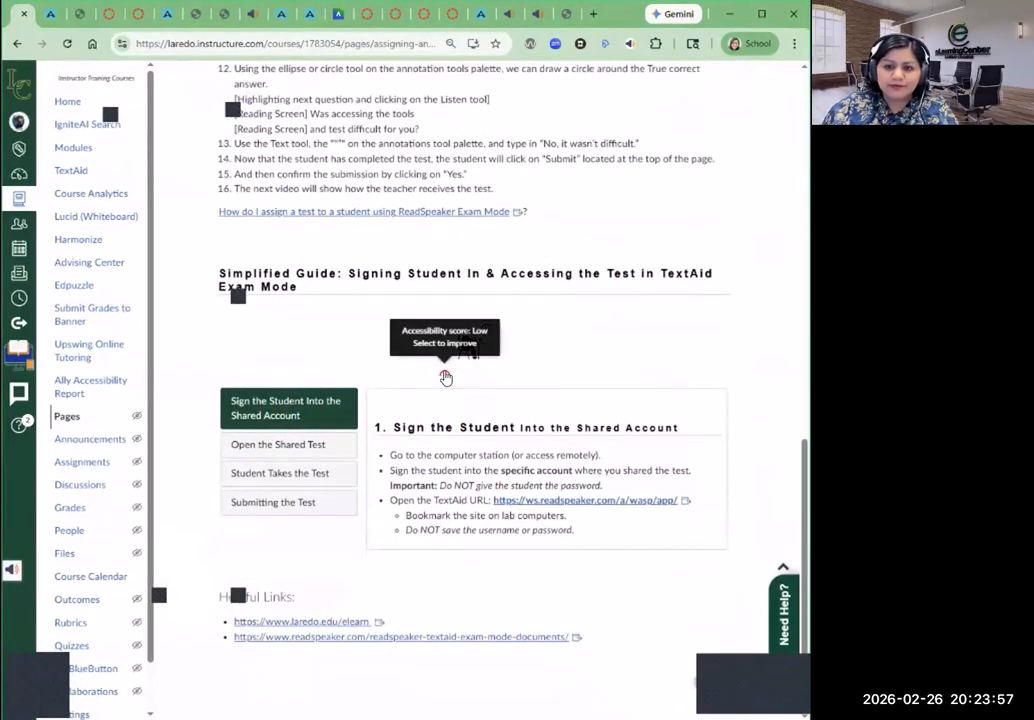
# Step: Give student image.jpg the description 'Student sitting at a desk taking a timed test.' and save it
pyautogui.click(445, 377)
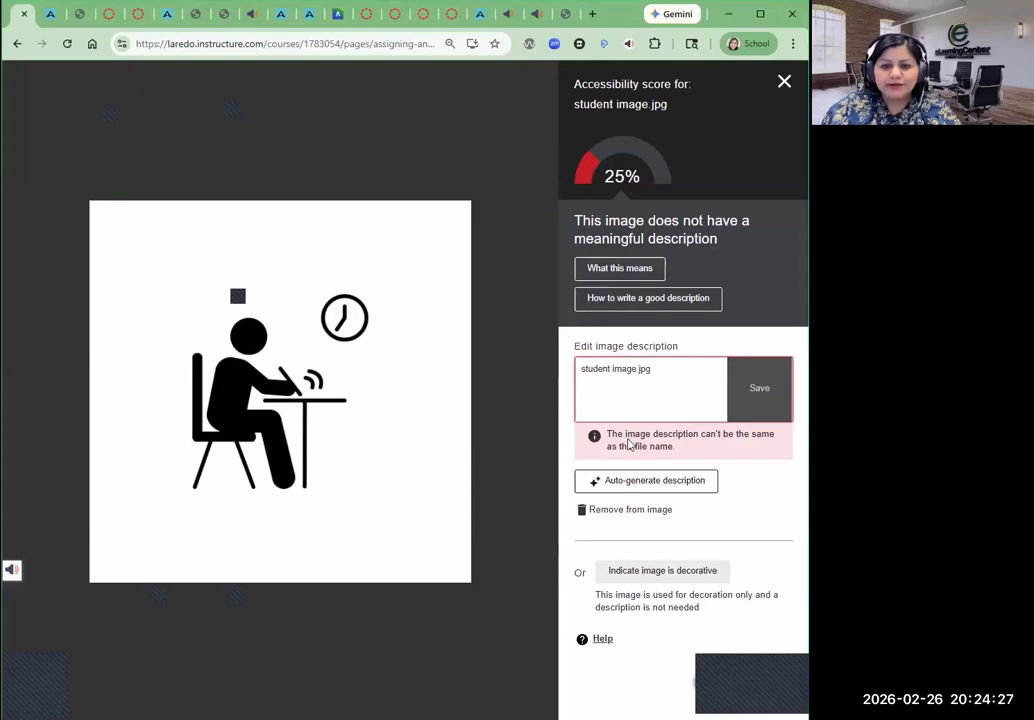
pyautogui.click(647, 482)
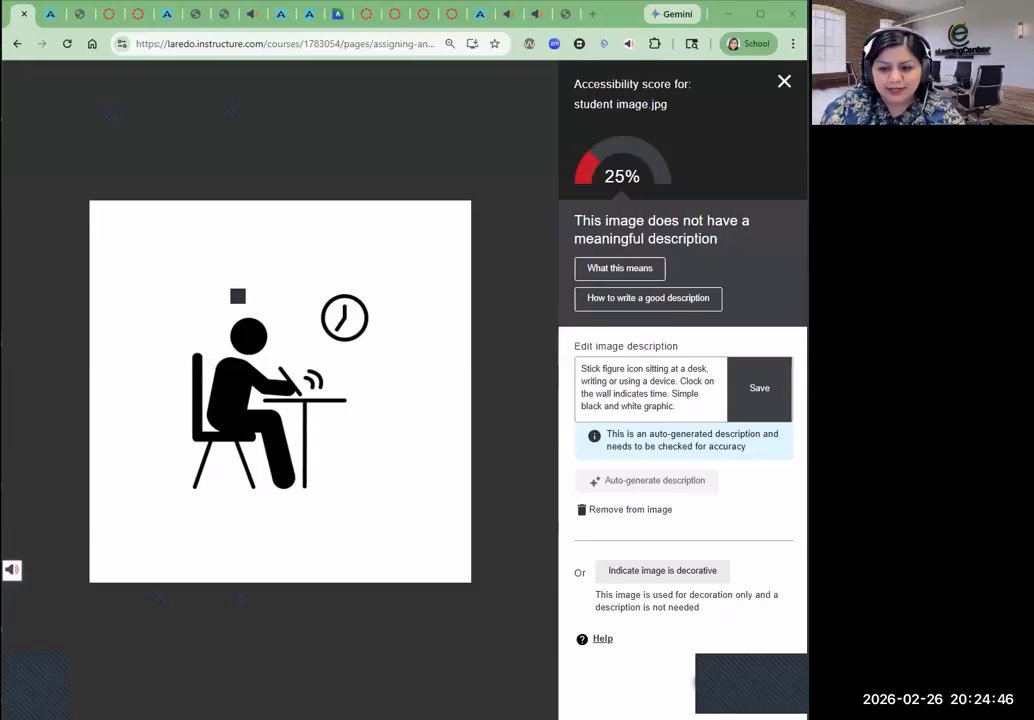
pyautogui.moveTo(677, 407); pyautogui.dragTo(700, 414)
pyautogui.click(582, 369)
pyautogui.write('"Student sitting at a desk taking a timed test."')
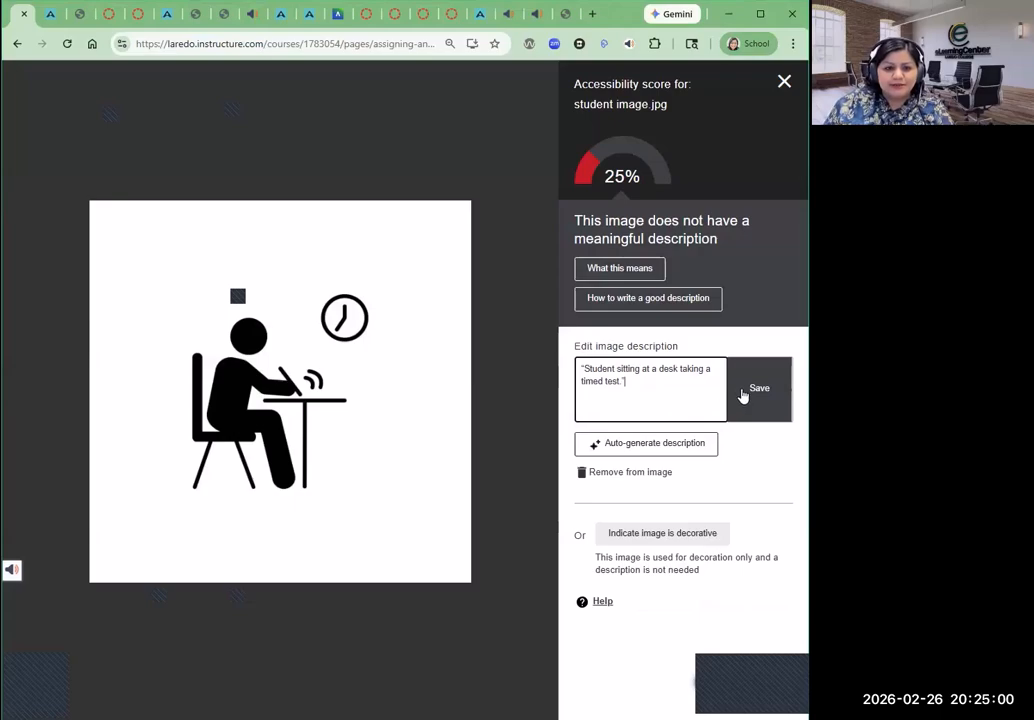
pyautogui.click(743, 393)
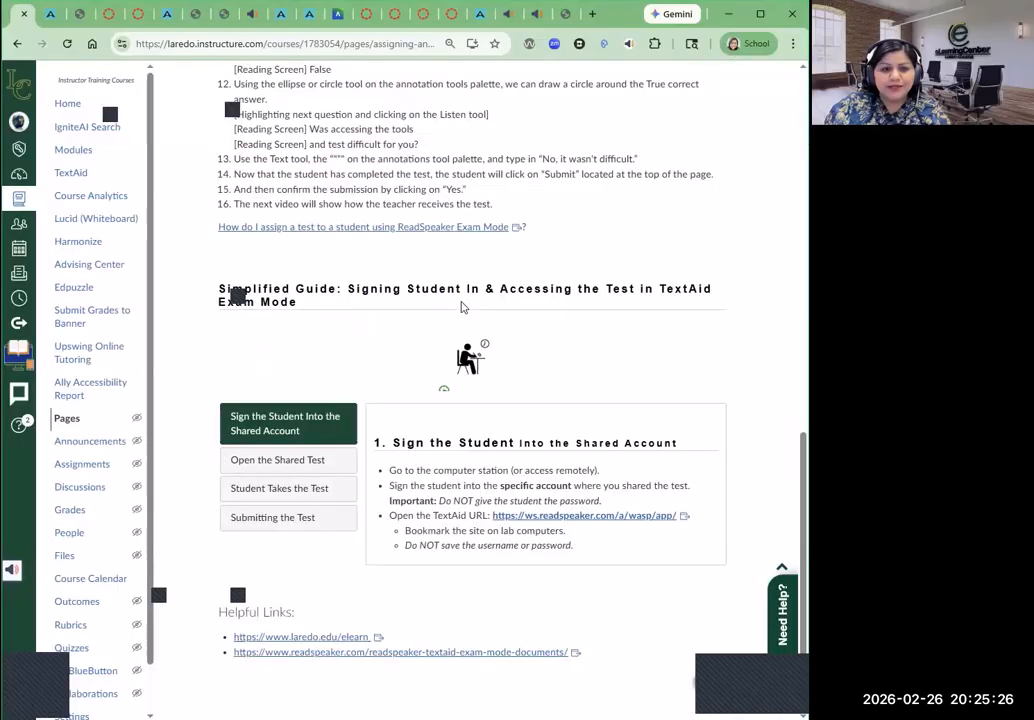
# Step: Reopen the page for editing and show the DesignPLUS accessibility and usability checkers
pyautogui.scroll(10, 462, 307)
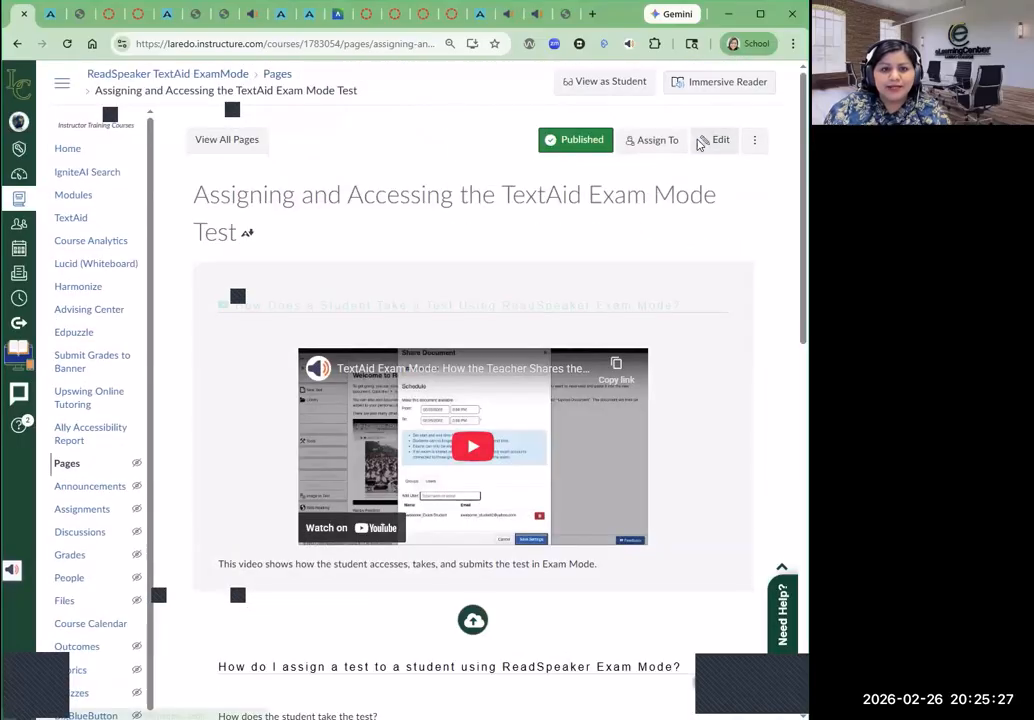
pyautogui.click(700, 143)
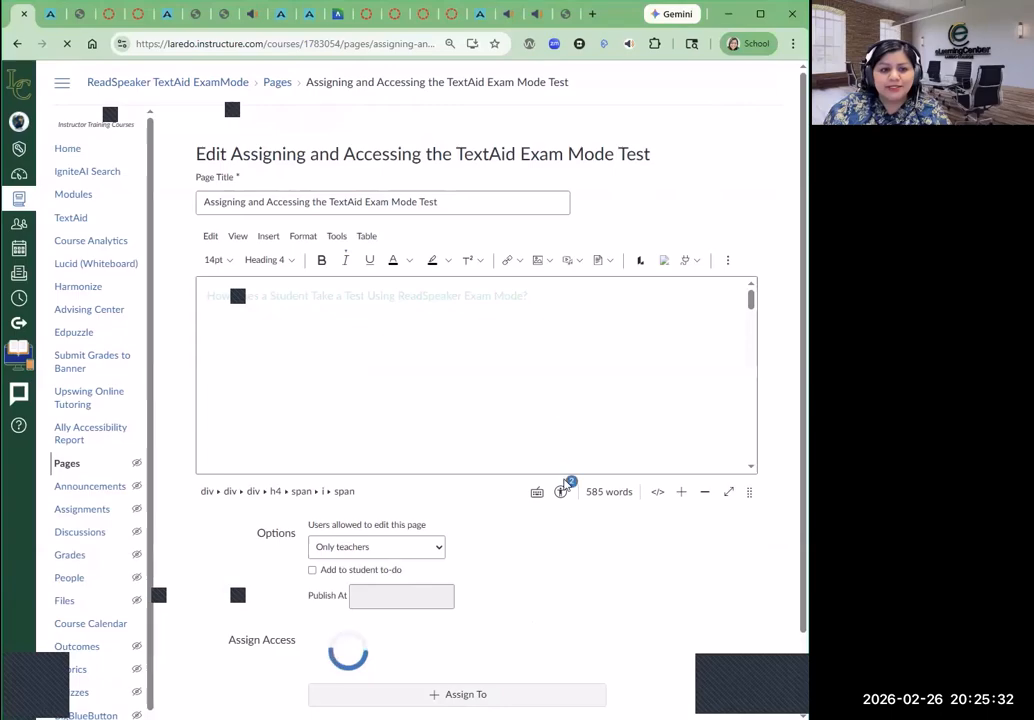
pyautogui.click(561, 423)
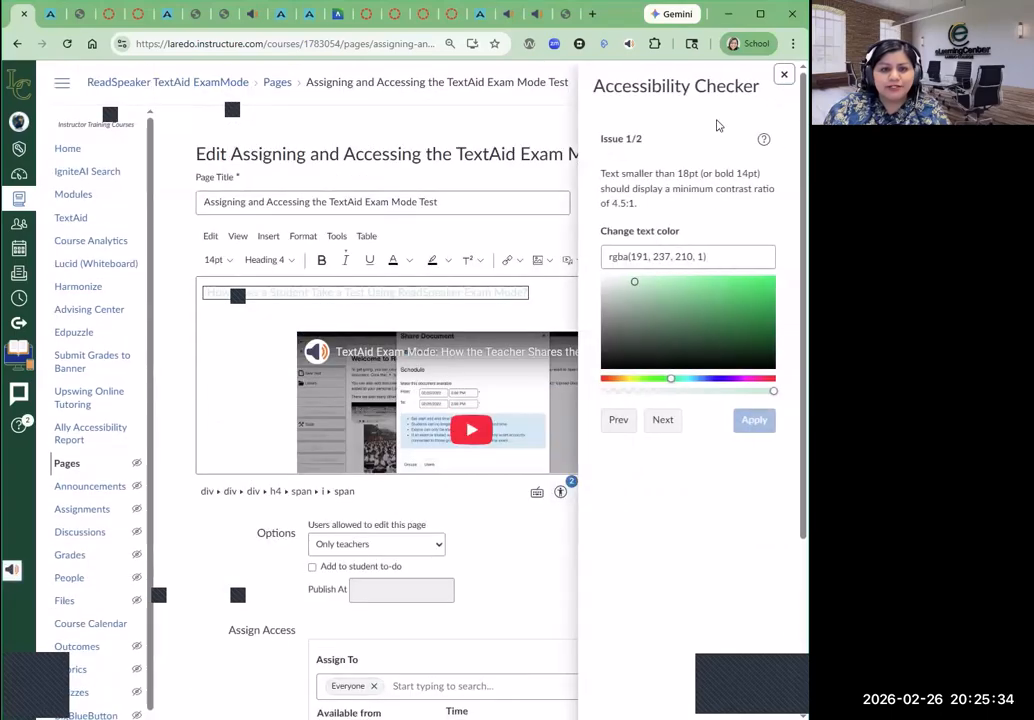
pyautogui.click(774, 75)
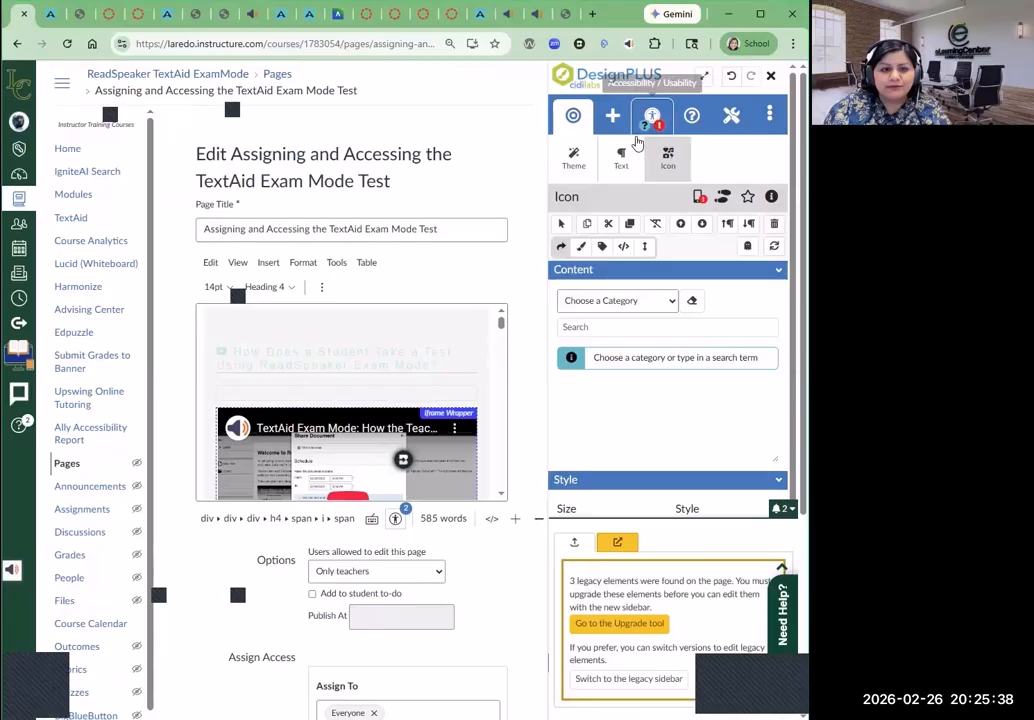
pyautogui.click(638, 137)
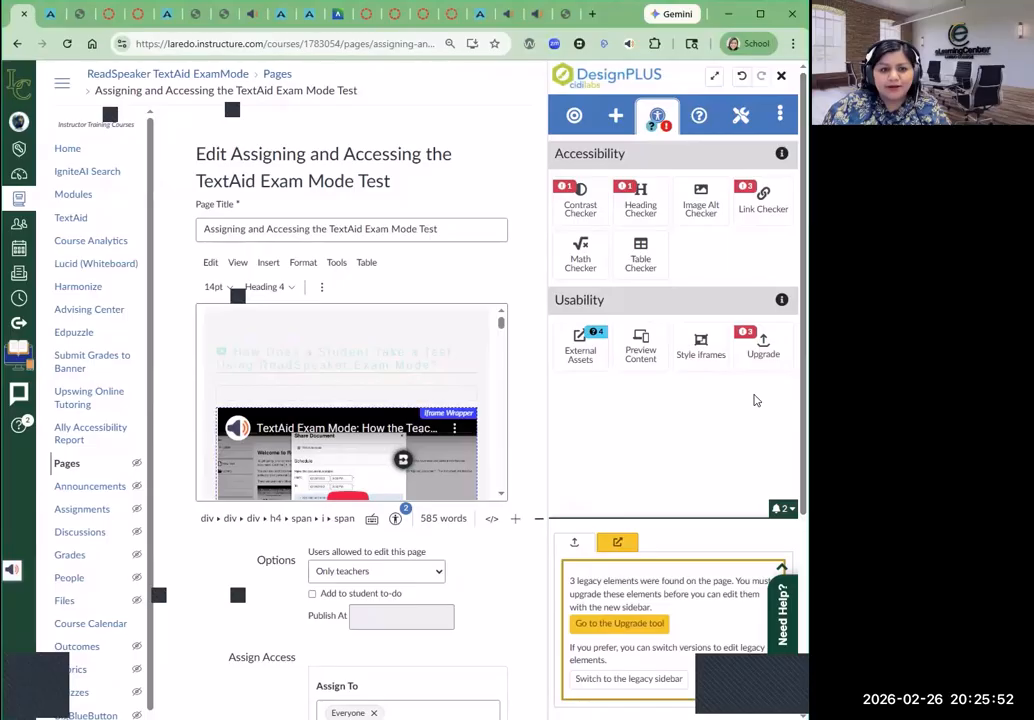
# Step: Select the heading text and open its low-contrast (below 4.5:1) issue in the Accessibility Checker
pyautogui.click(391, 350)
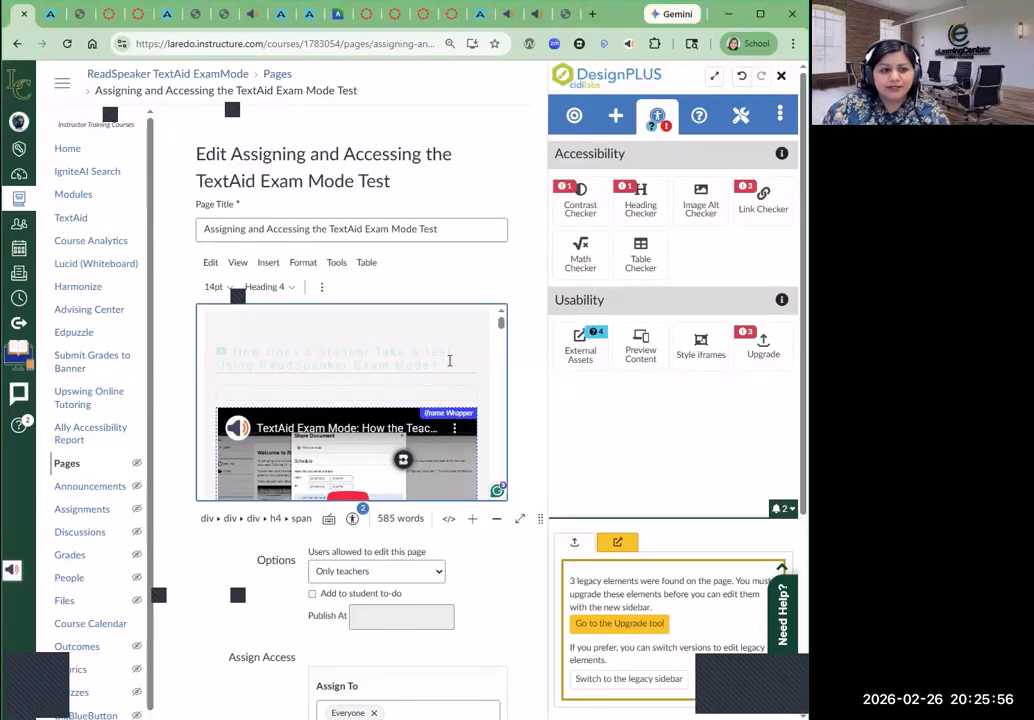
pyautogui.moveTo(450, 360); pyautogui.dragTo(294, 338)
pyautogui.click(352, 518)
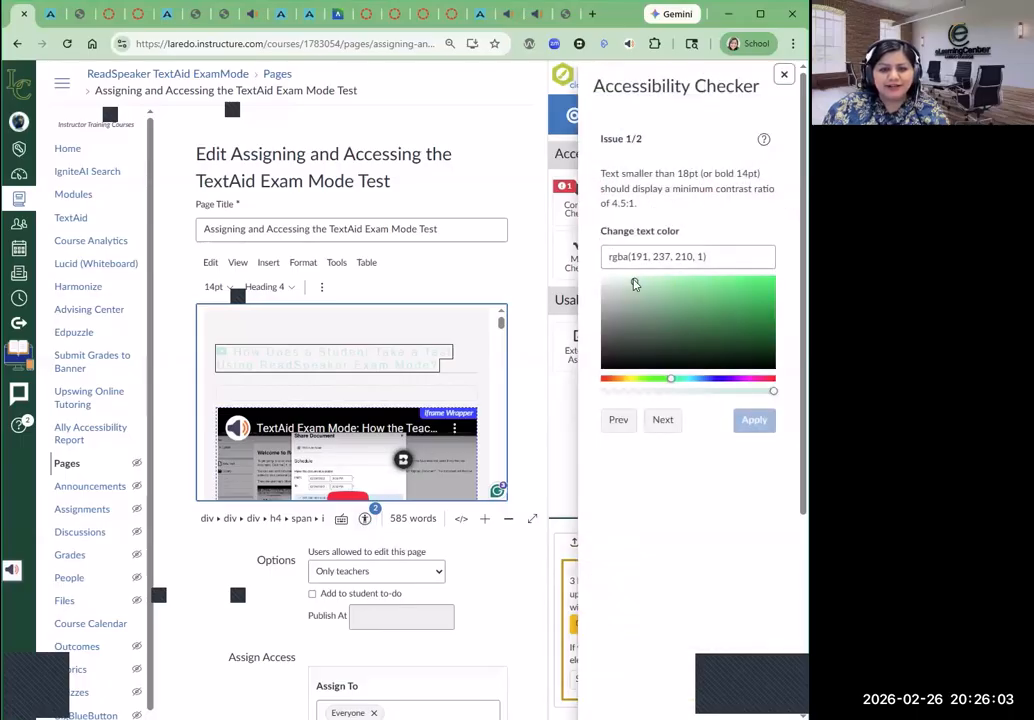
# Step: Recolour the heading to dark green rgba(16, 90, 52, 1), apply the fix, and close the checker
pyautogui.moveTo(672, 302); pyautogui.dragTo(731, 341)
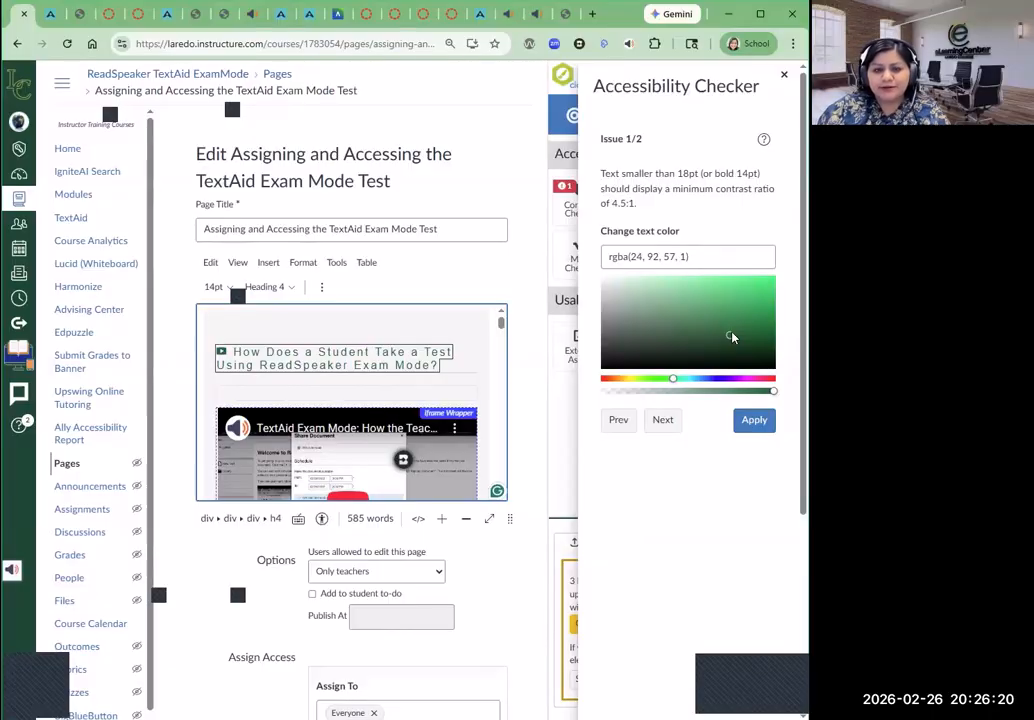
pyautogui.click(744, 337)
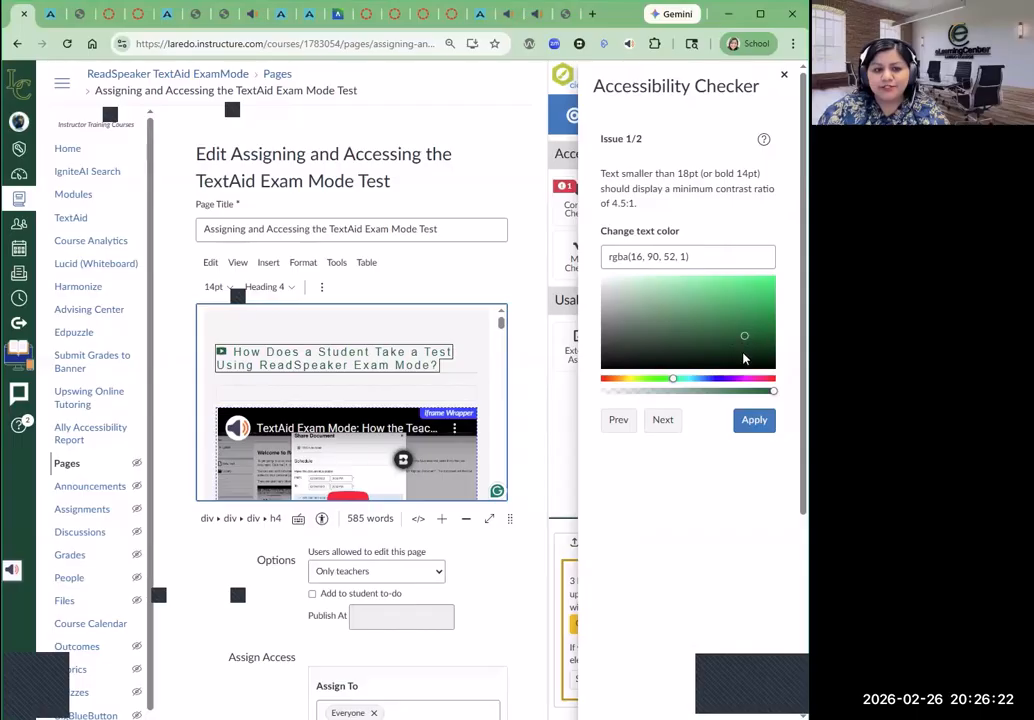
pyautogui.click(753, 424)
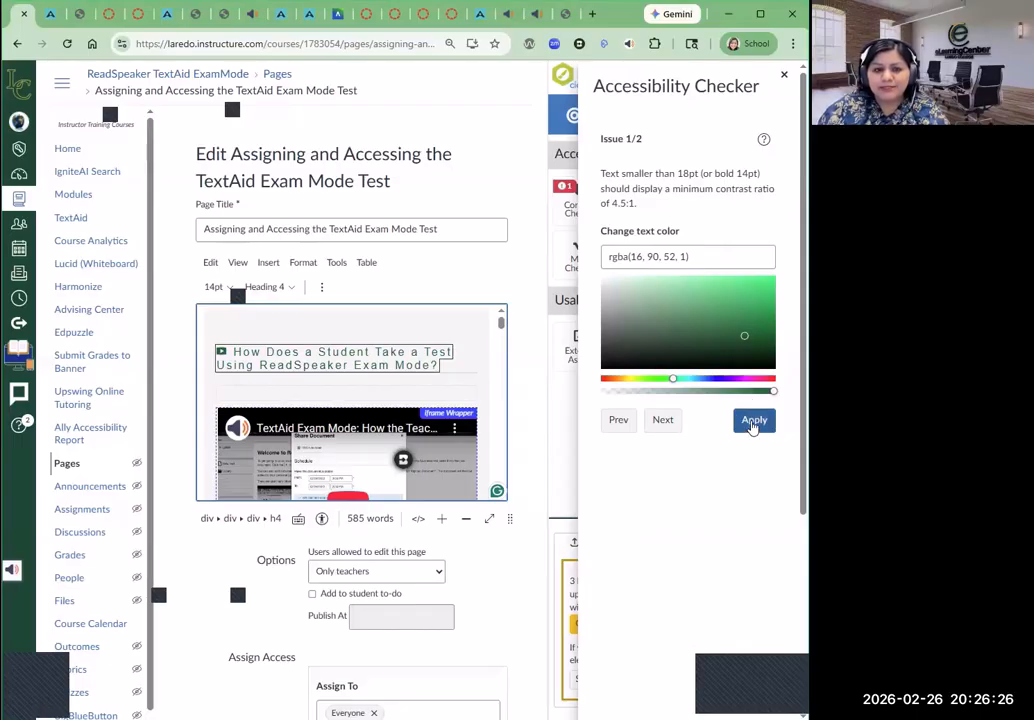
pyautogui.click(753, 422)
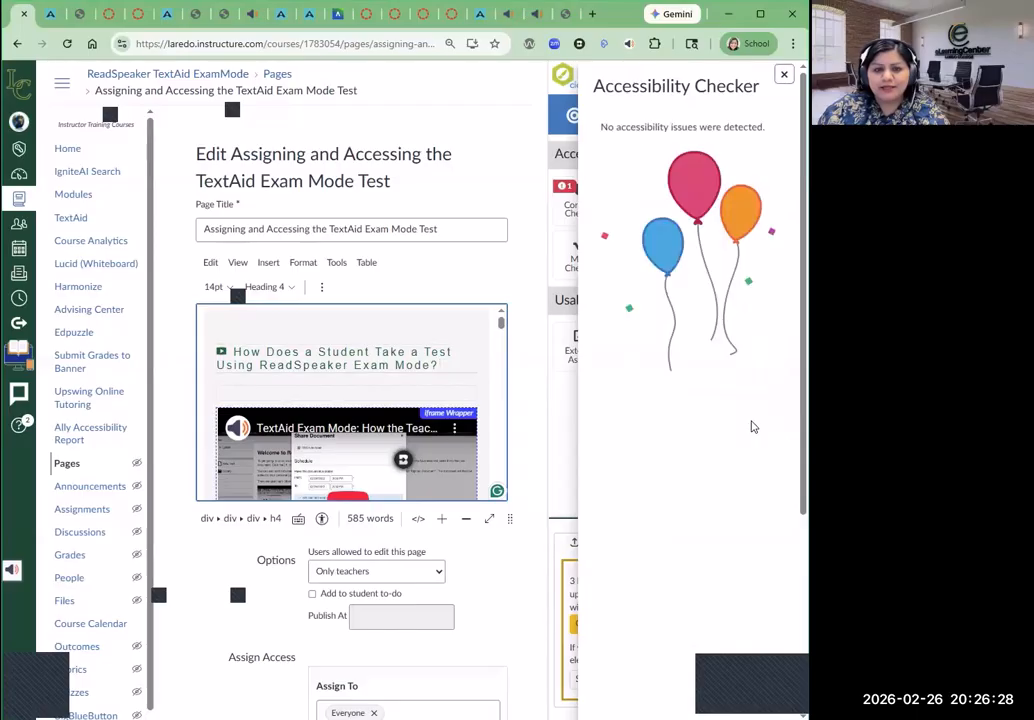
pyautogui.click(784, 76)
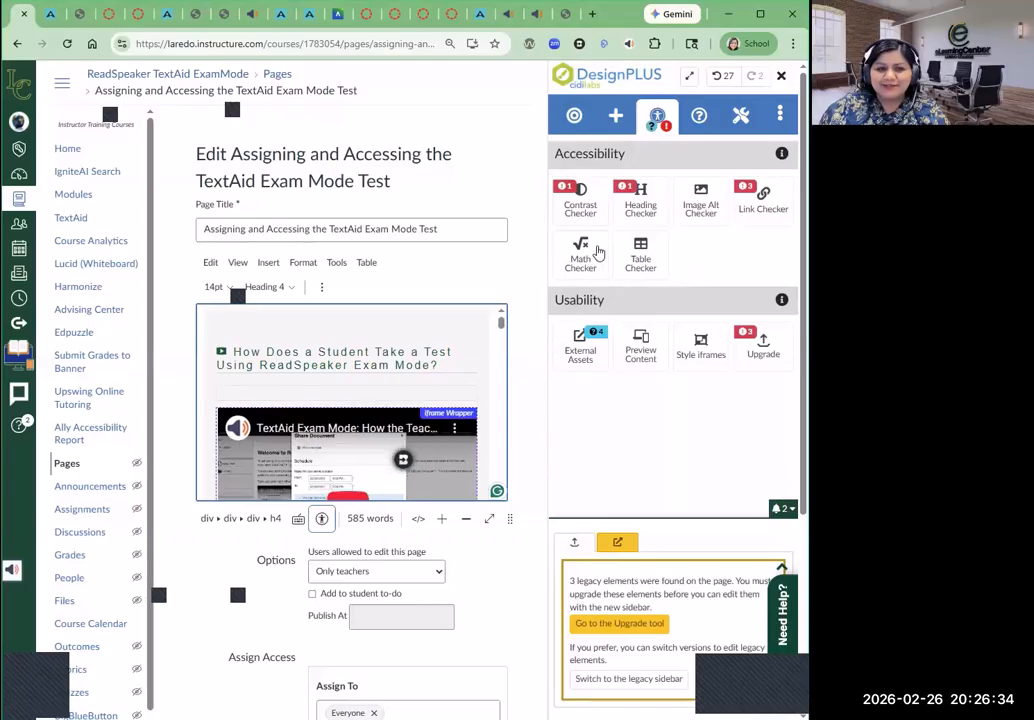
# Step: Refresh the DesignPLUS sidebar checks, then place the caret in the first Helpful Links link
pyautogui.click(781, 76)
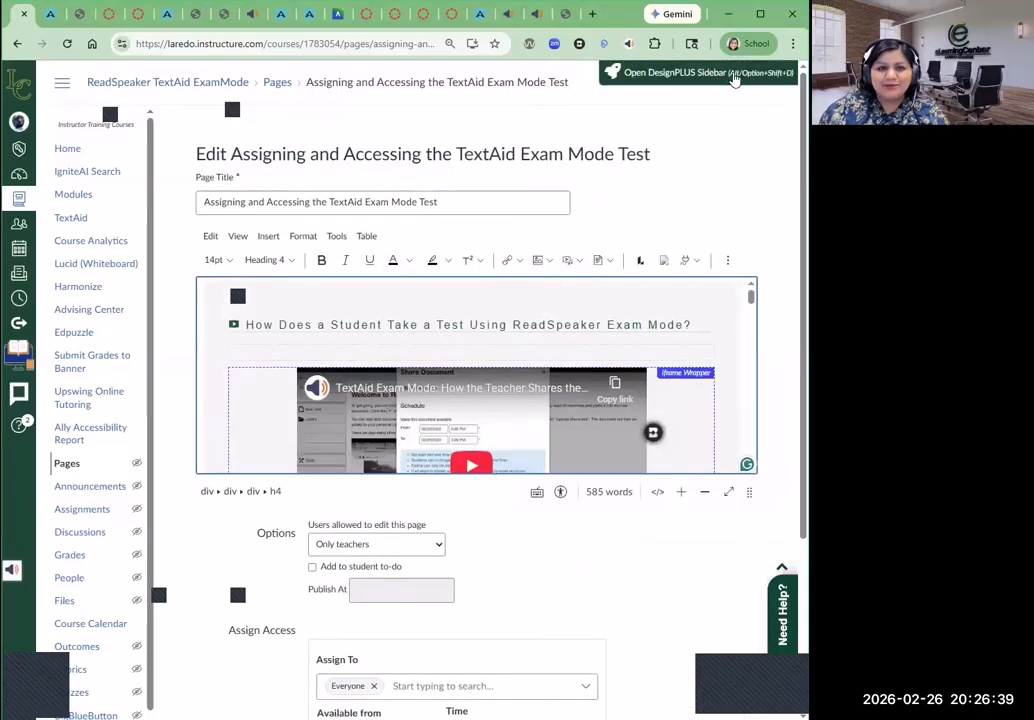
pyautogui.click(606, 66)
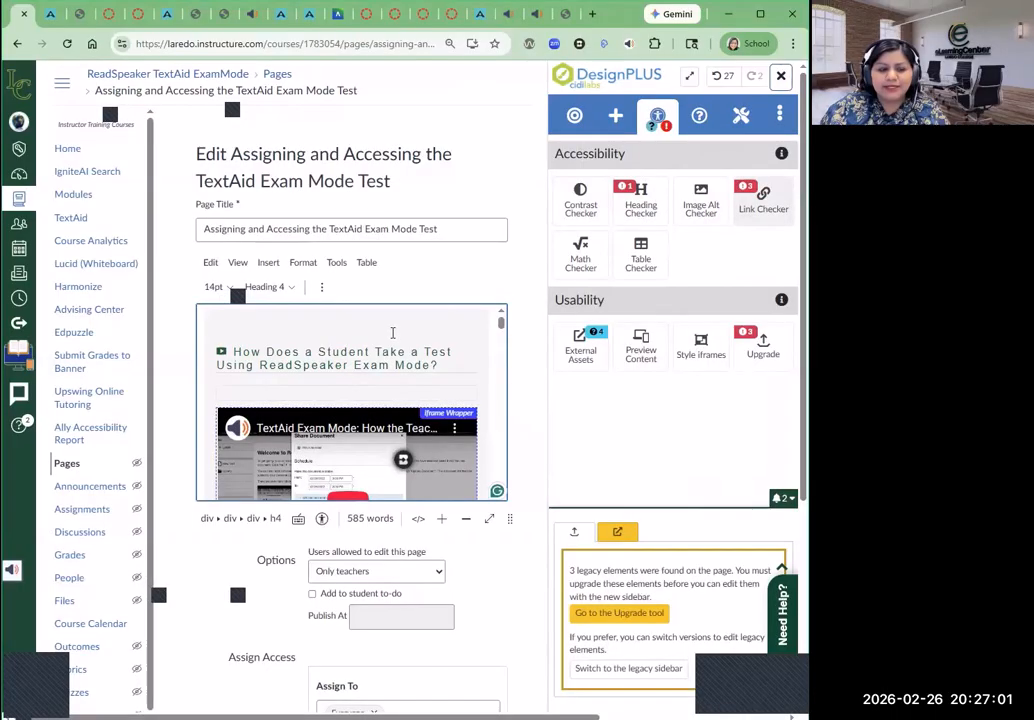
pyautogui.scroll(-5, 385, 345)
pyautogui.scroll(-8, 384, 349)
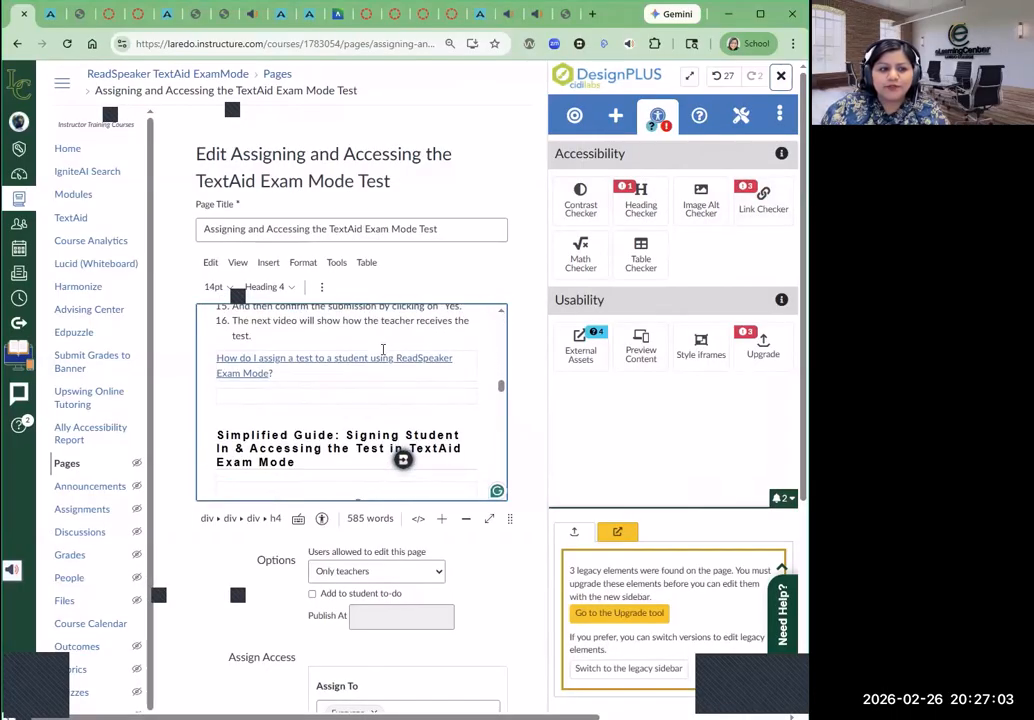
pyautogui.scroll(3, 319, 403)
pyautogui.scroll(-1, 300, 392)
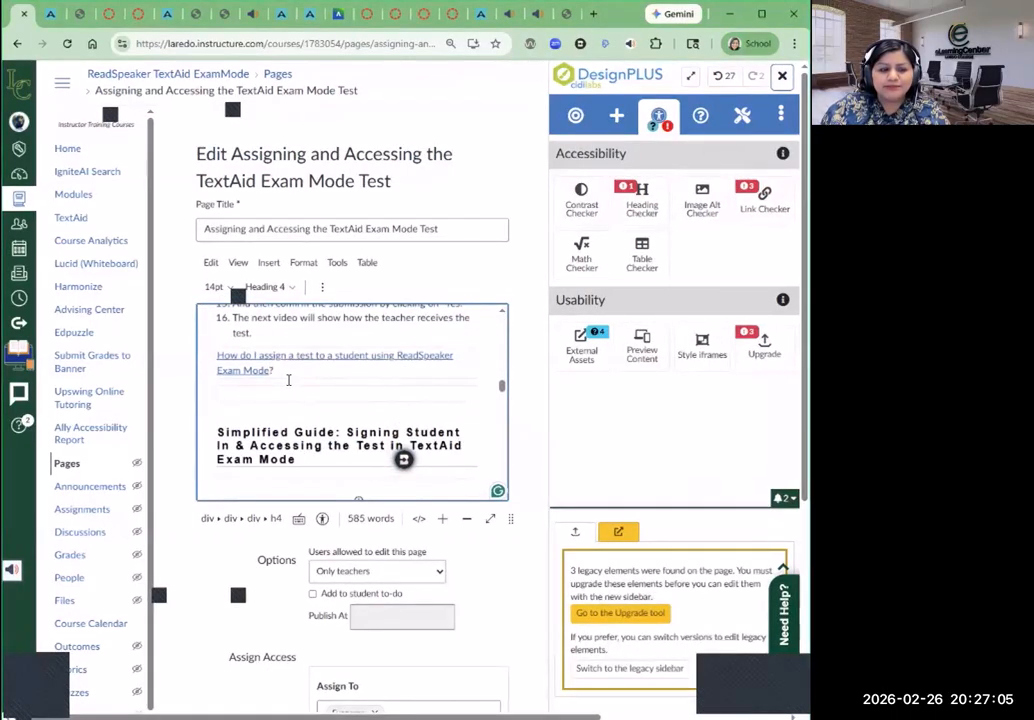
pyautogui.scroll(-8, 288, 380)
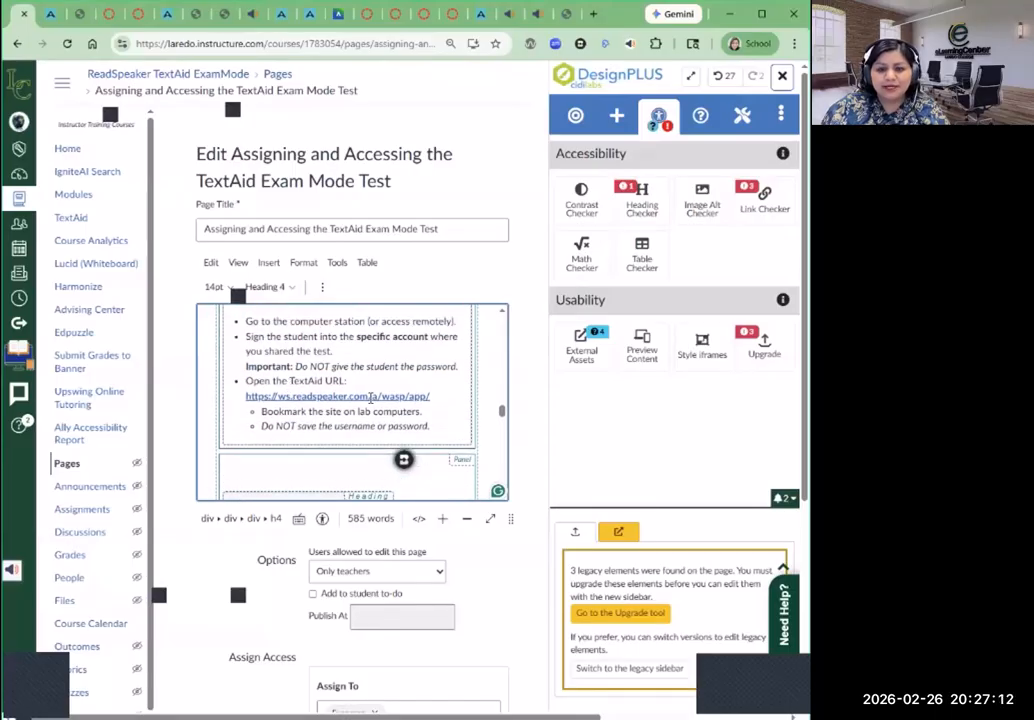
pyautogui.scroll(-5, 370, 399)
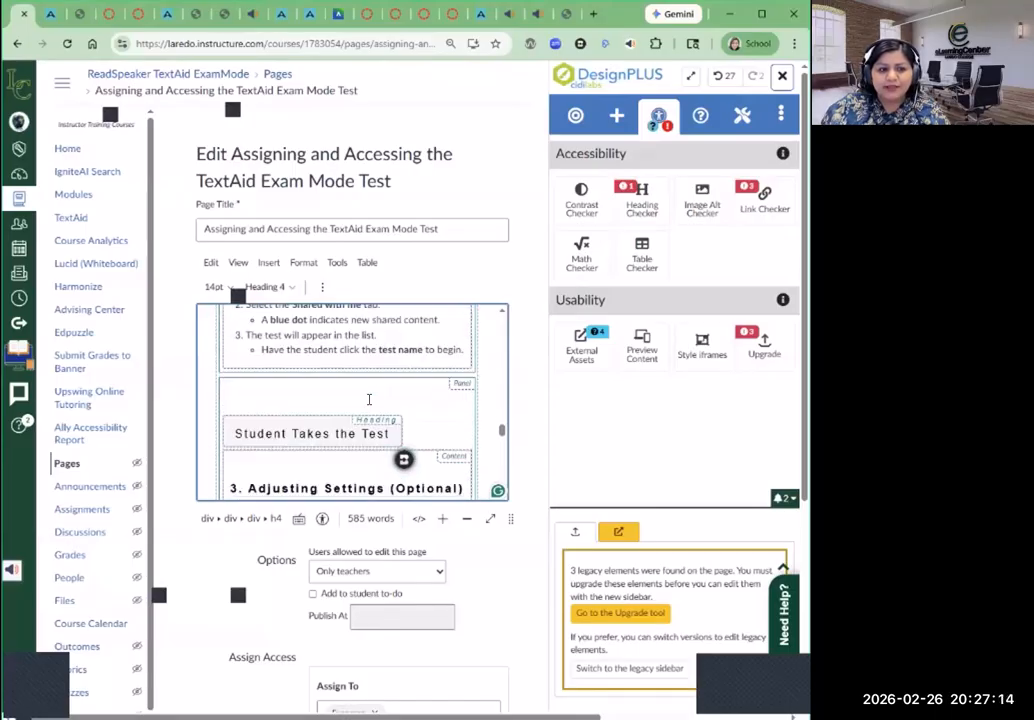
pyautogui.scroll(-10, 370, 403)
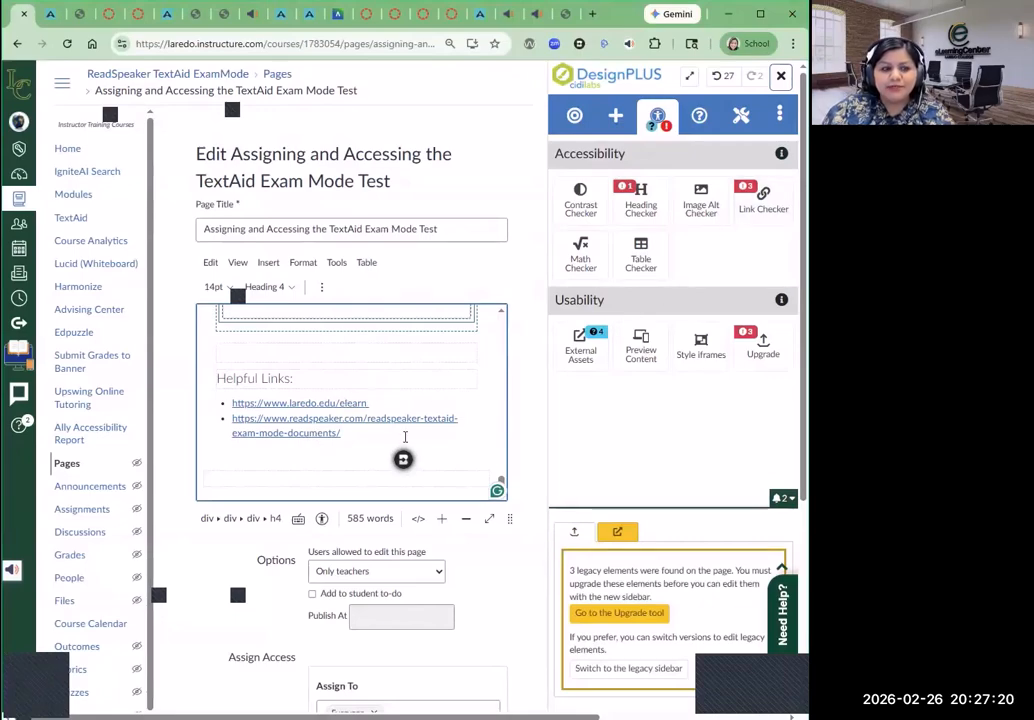
pyautogui.click(357, 403)
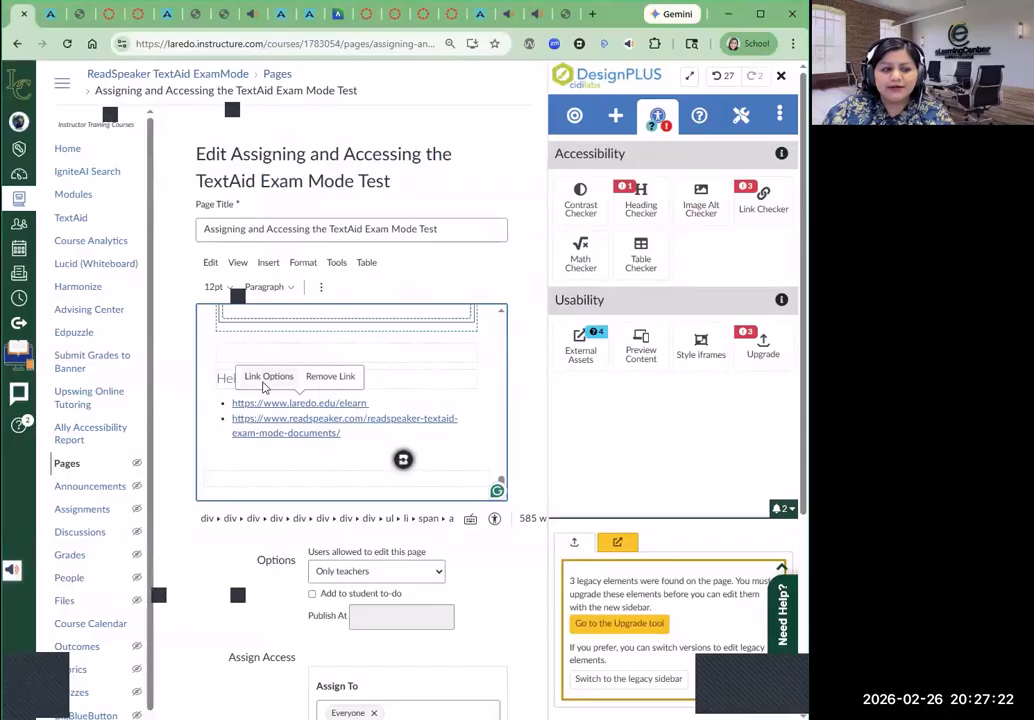
# Step: In the Link Checker, change the TextAid URL link text to 'Readspeaker TextAid App'
pyautogui.click(757, 200)
pyautogui.scroll(-1, 762, 323)
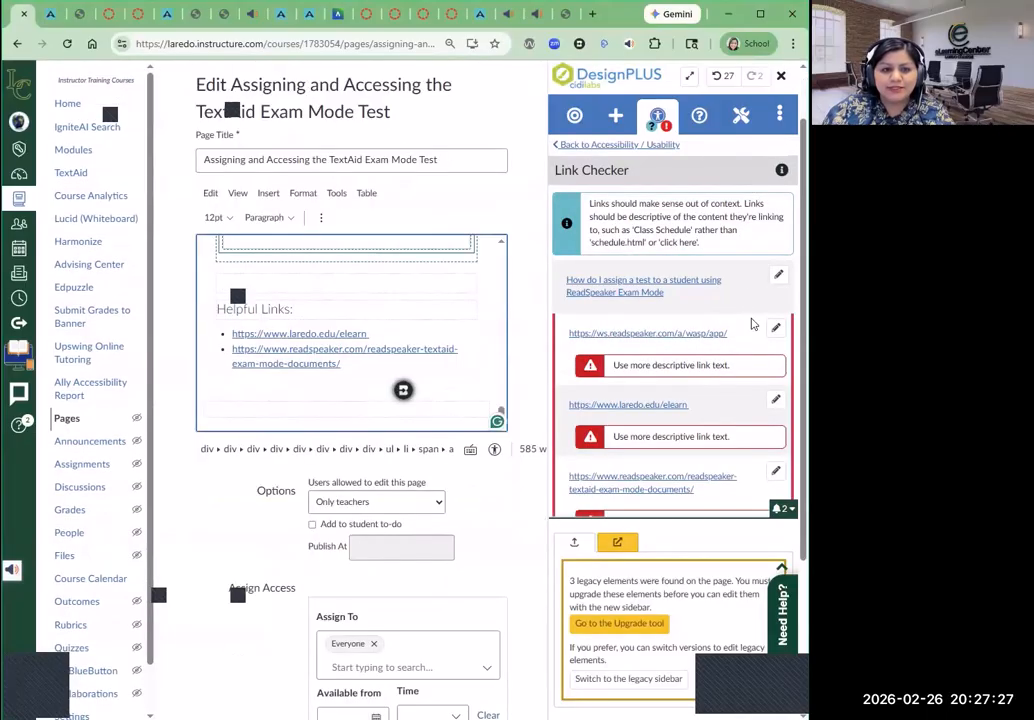
pyautogui.click(774, 328)
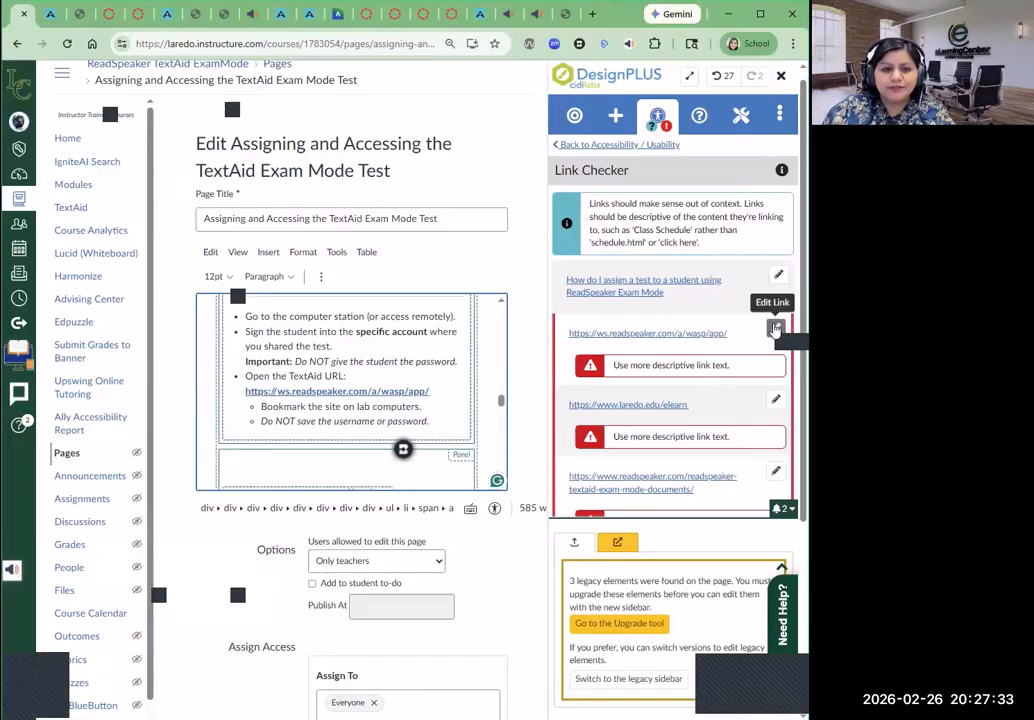
pyautogui.click(774, 328)
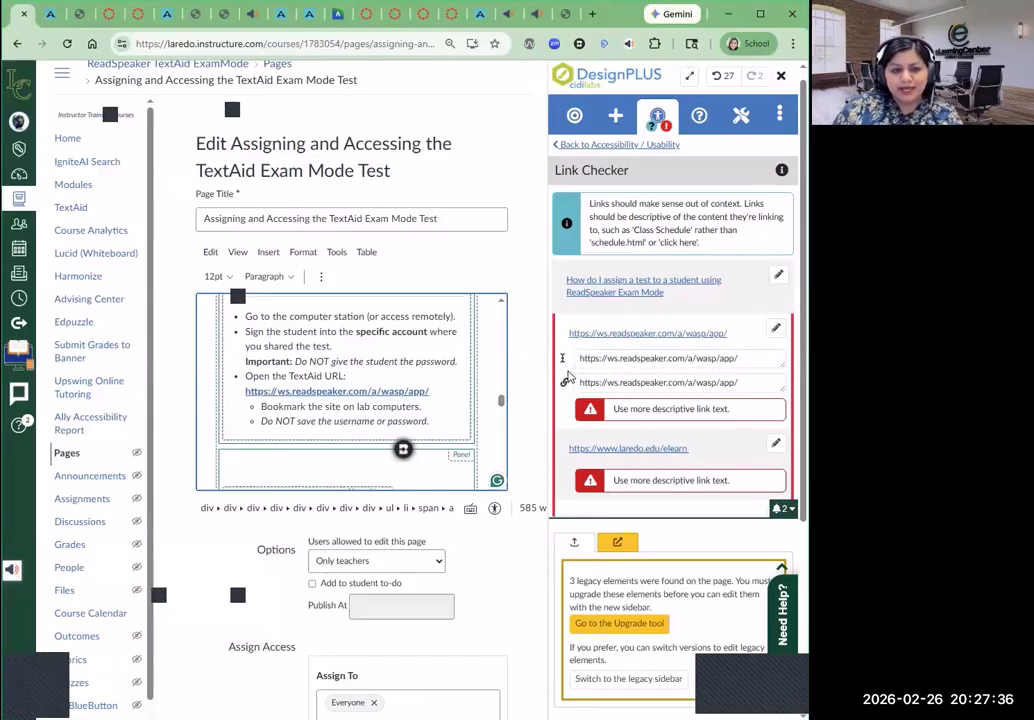
pyautogui.moveTo(580, 360); pyautogui.dragTo(757, 357)
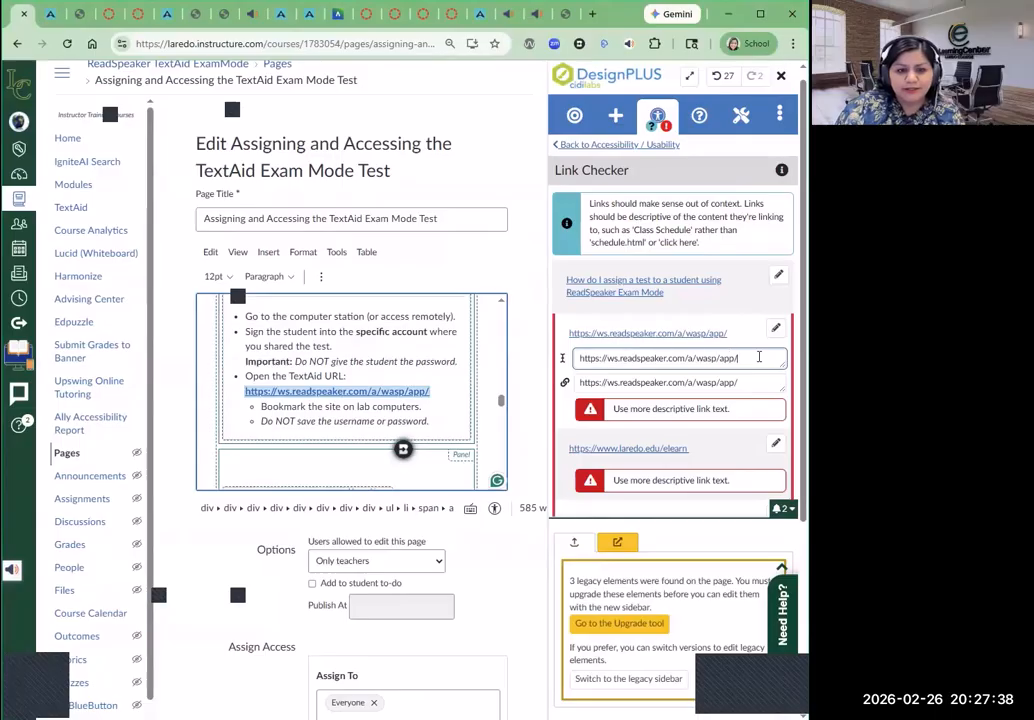
pyautogui.press('BackSpace')
pyautogui.press('BackSpace')
pyautogui.press('BackSpace')
pyautogui.press('BackSpace')
pyautogui.press('BackSpace')
pyautogui.press('BackSpace')
pyautogui.press('BackSpace')
pyautogui.press('BackSpace')
pyautogui.press('BackSpace')
pyautogui.press('BackSpace')
pyautogui.press('BackSpace')
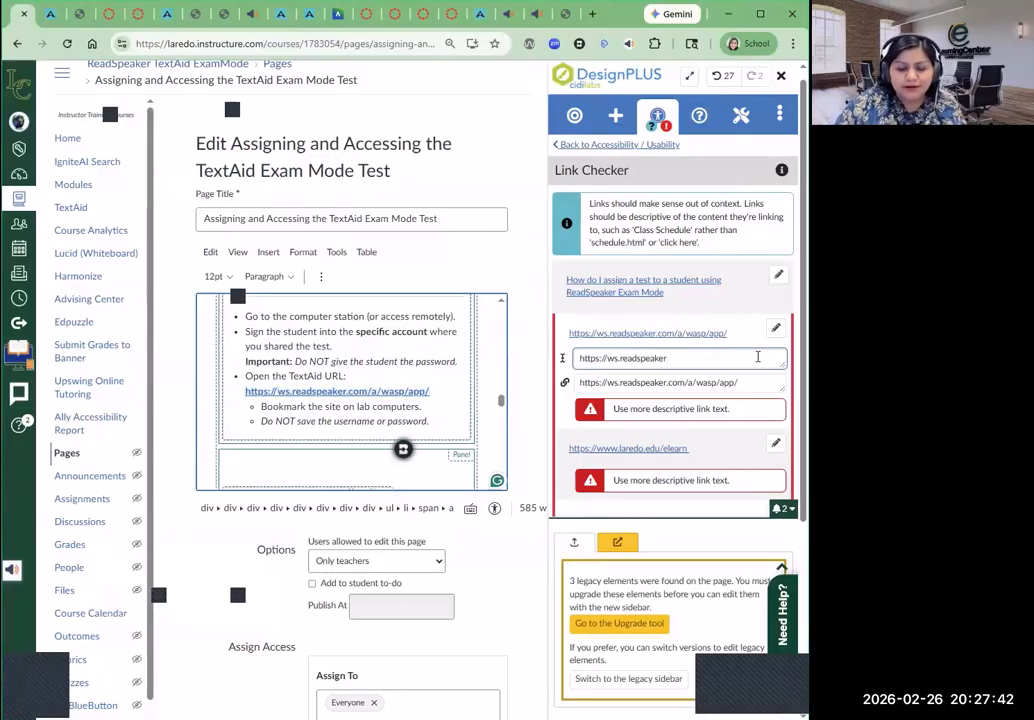
pyautogui.write('Ap')
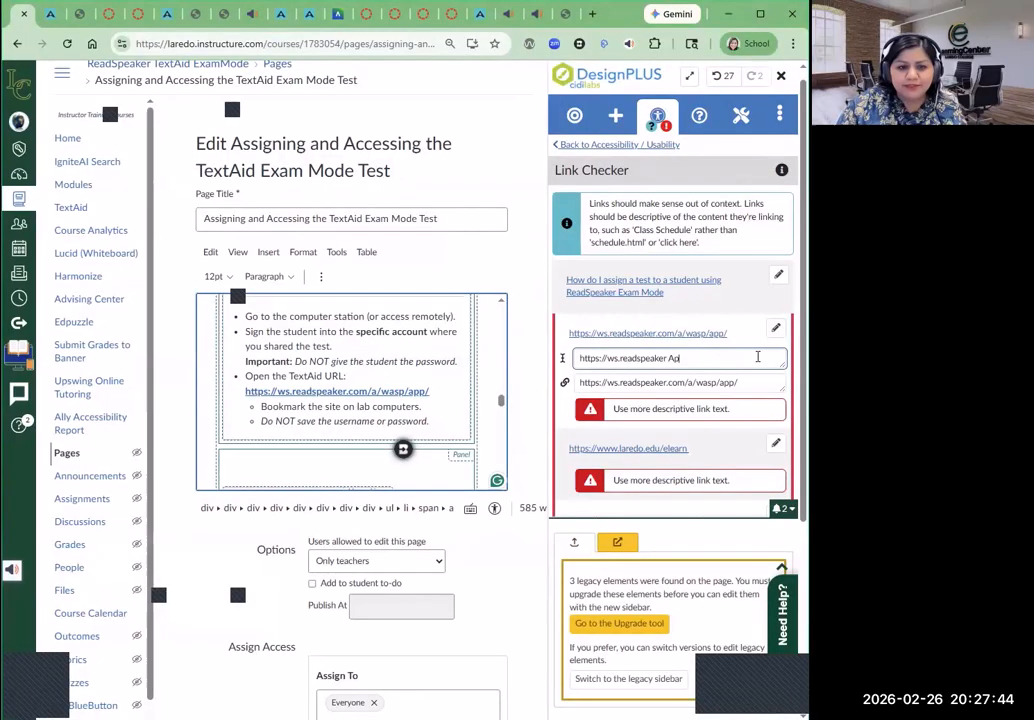
pyautogui.press('BackSpace')
pyautogui.press('BackSpace')
pyautogui.write('TextA')
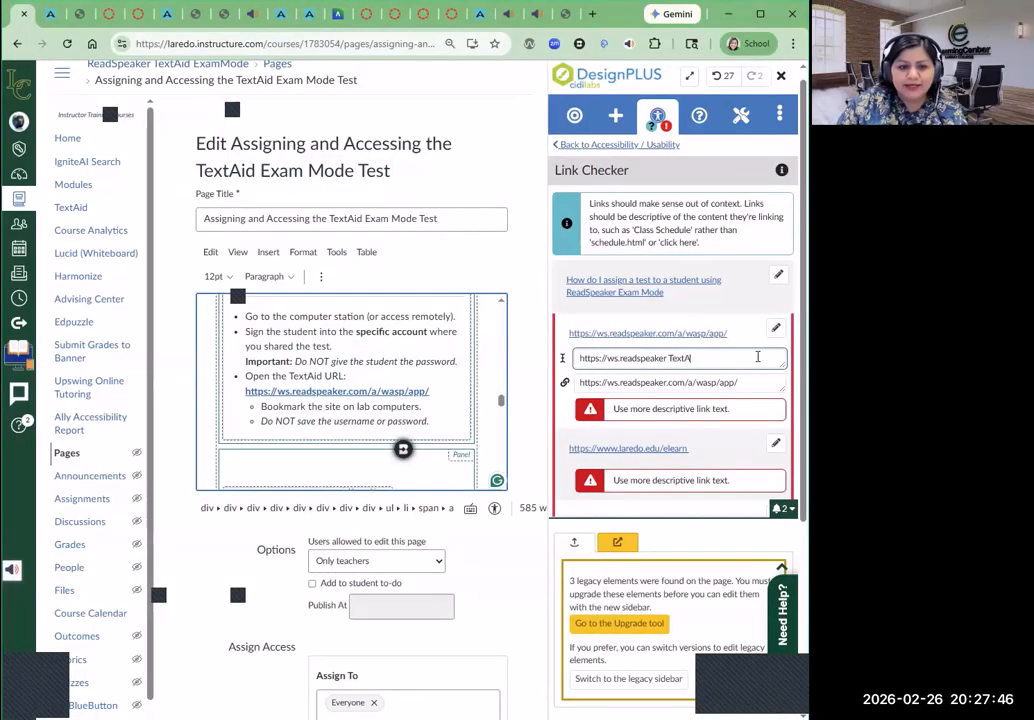
pyautogui.write('od')
pyautogui.press('BackSpace')
pyautogui.write('id APp')
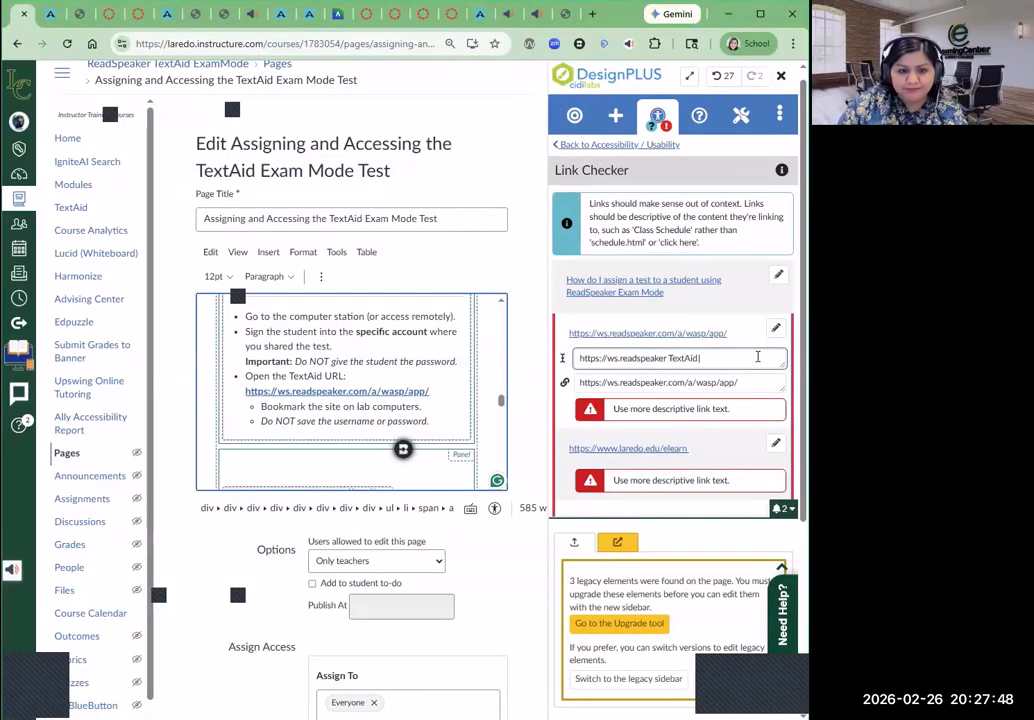
pyautogui.press('BackSpace')
pyautogui.press('BackSpace')
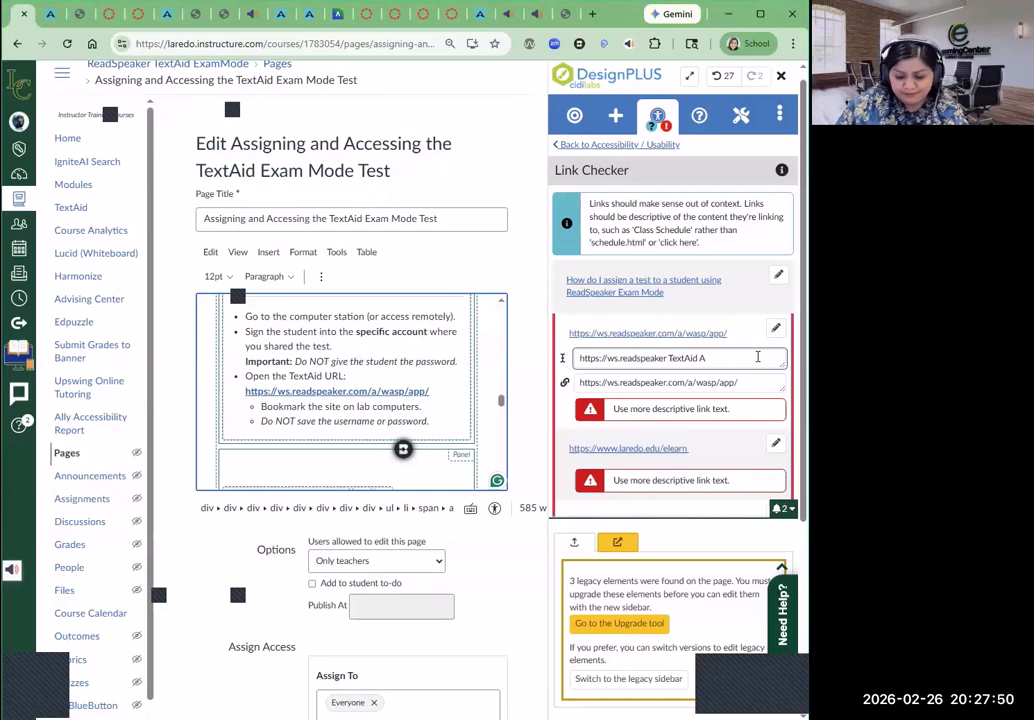
pyautogui.write('pp')
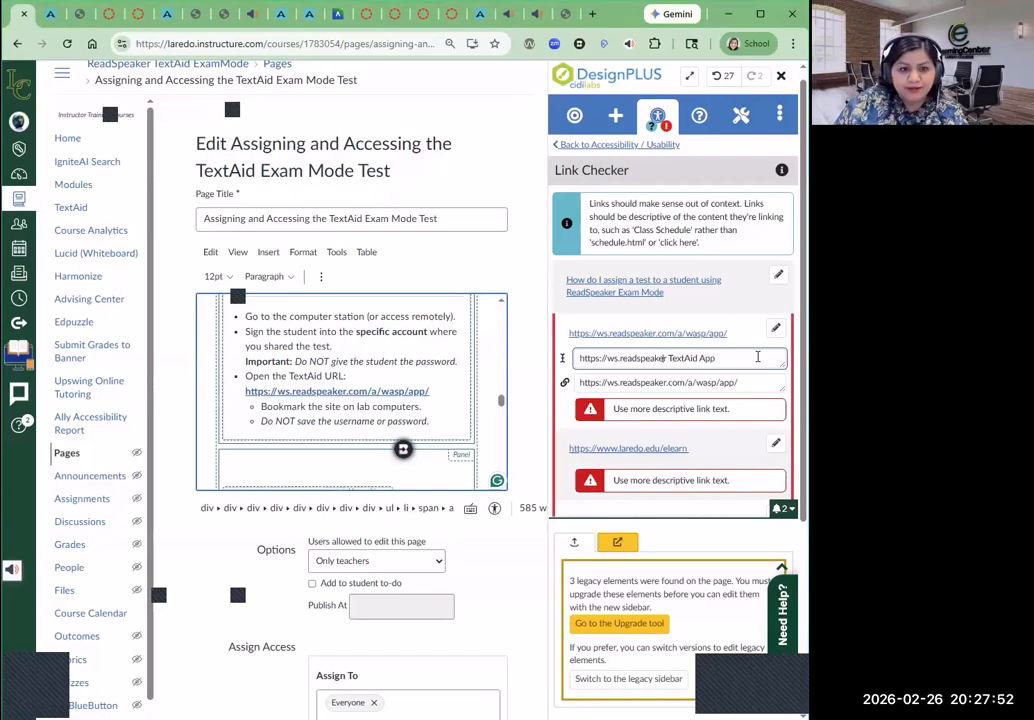
pyautogui.press('BackSpace')
pyautogui.press('BackSpace')
pyautogui.press('BackSpace')
pyautogui.press('BackSpace')
pyautogui.press('BackSpace')
pyautogui.press('BackSpace')
pyautogui.press('BackSpace')
pyautogui.press('BackSpace')
pyautogui.press('BackSpace')
pyautogui.press('BackSpace')
pyautogui.press('BackSpace')
pyautogui.press('BackSpace')
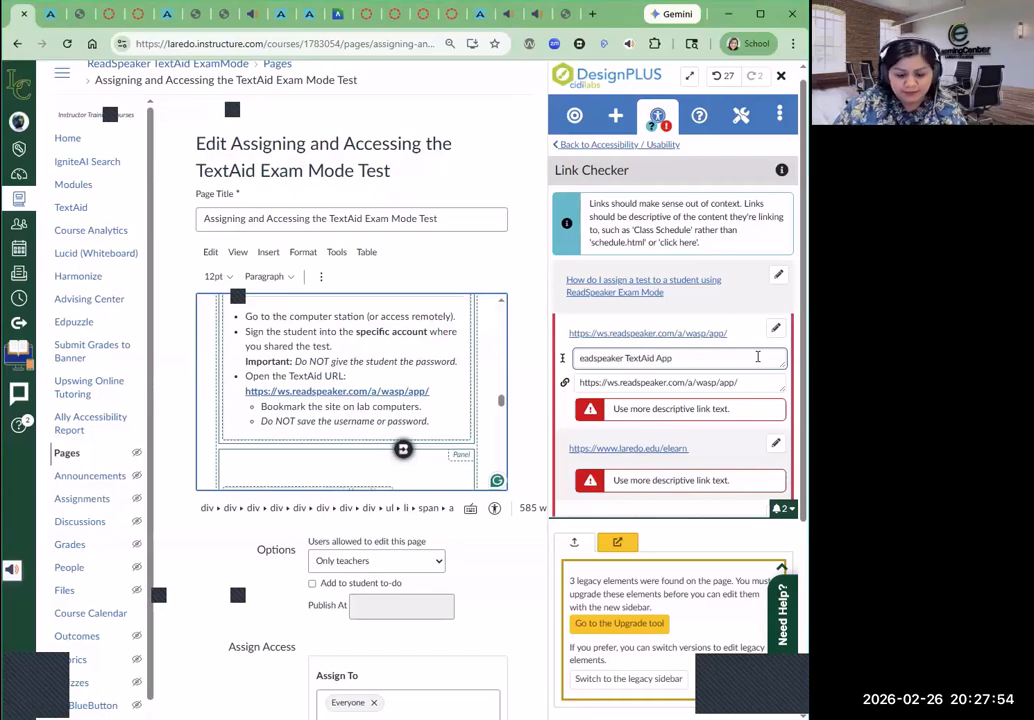
pyautogui.write('R')
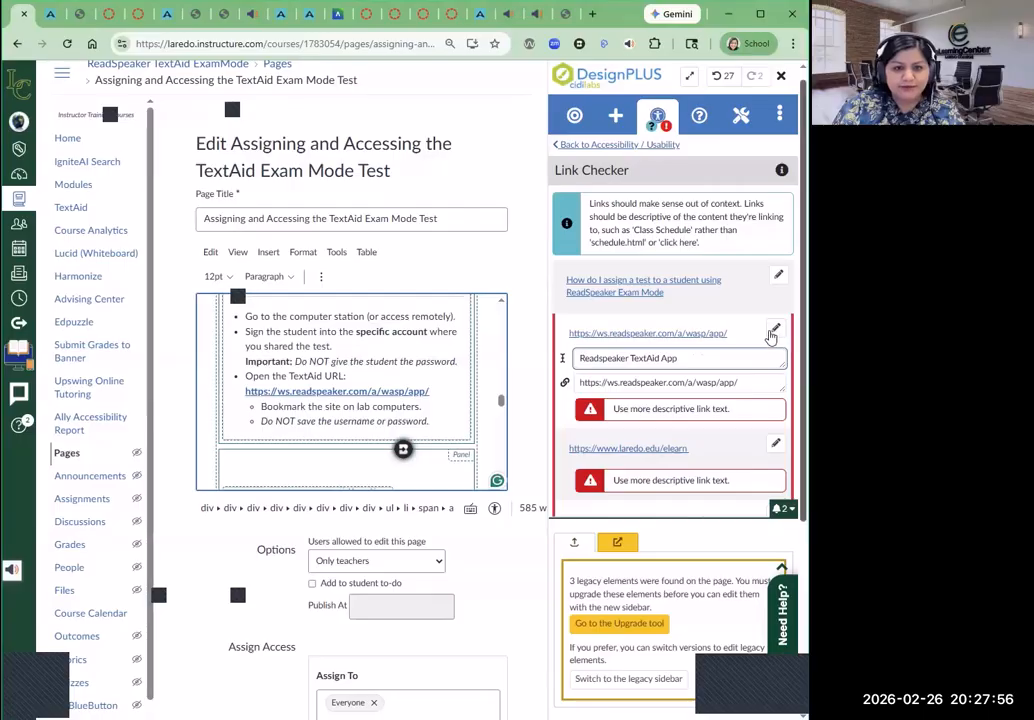
pyautogui.click(772, 331)
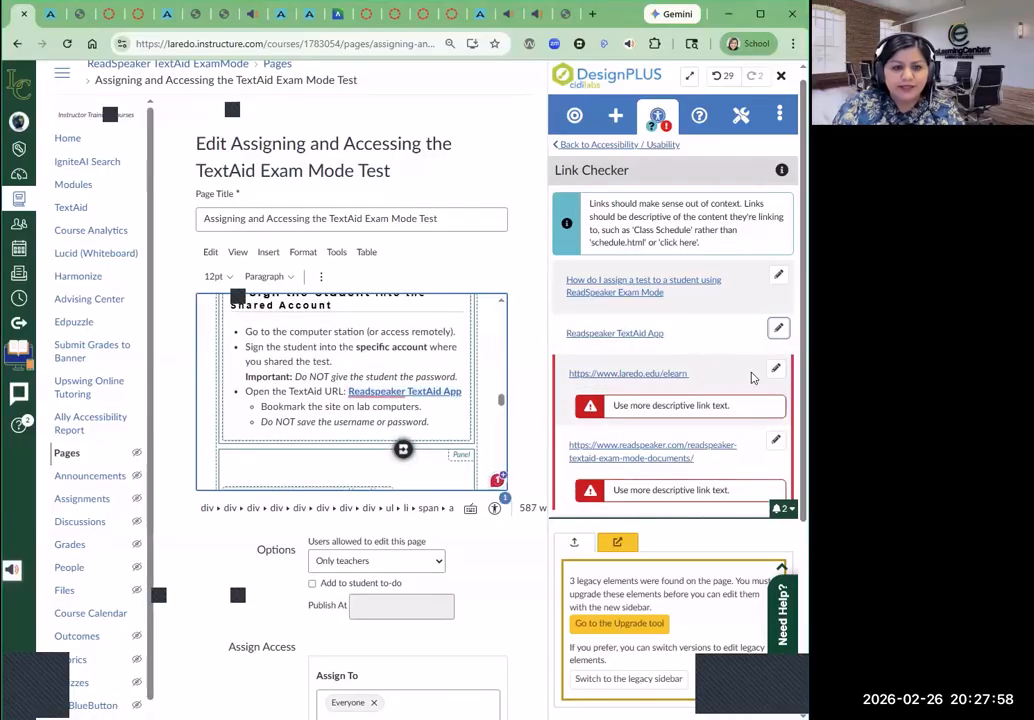
# Step: Rename the laredo.edu link to 'eLearning', point it to laredo.edu/elearning, and verify the page
pyautogui.click(775, 369)
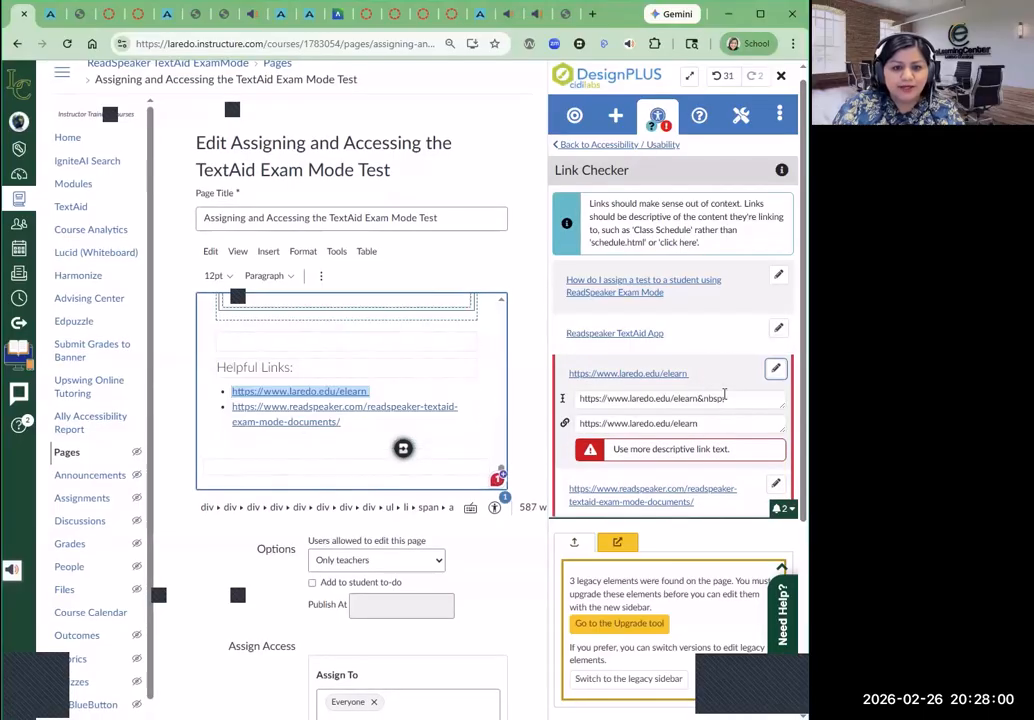
pyautogui.moveTo(731, 399); pyautogui.dragTo(575, 414)
pyautogui.write('e')
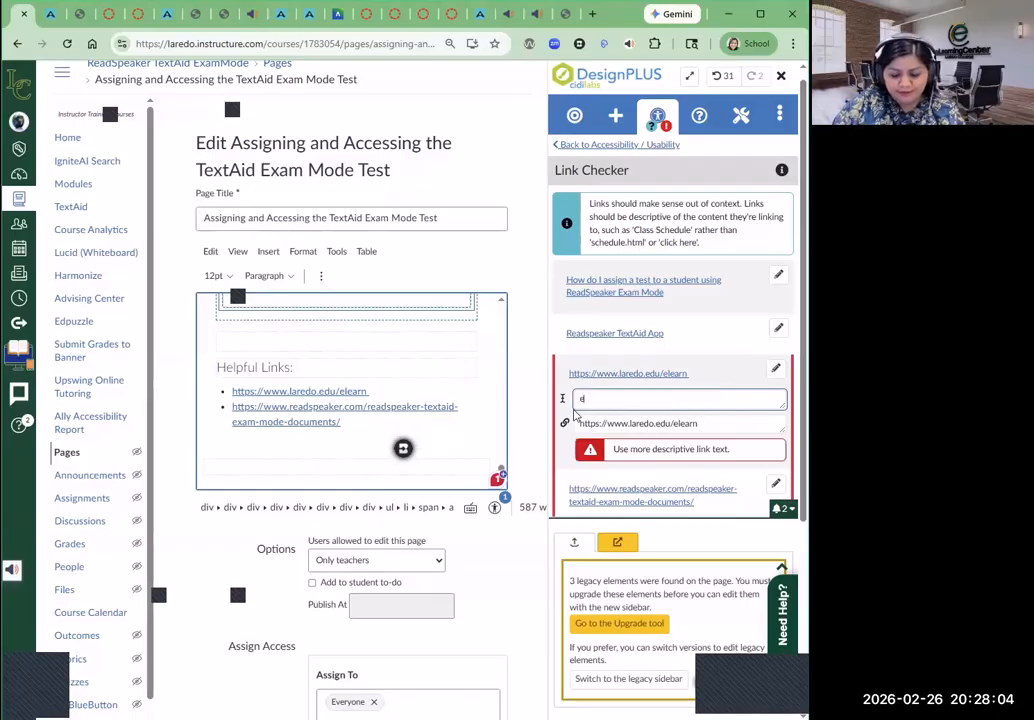
pyautogui.write('Learning')
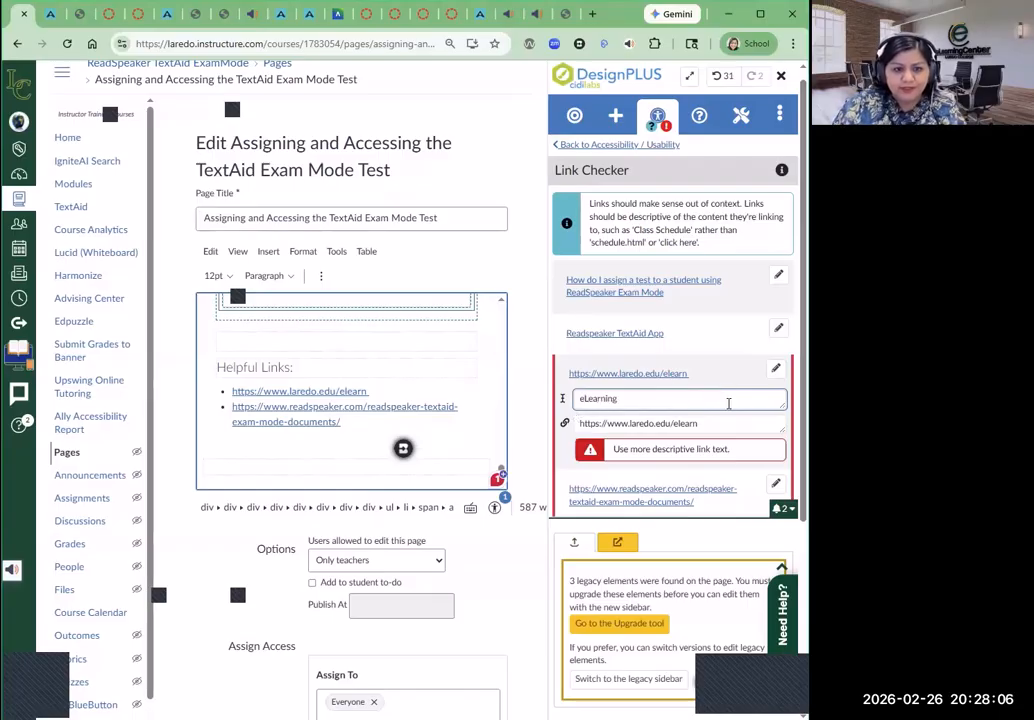
pyautogui.press('Return')
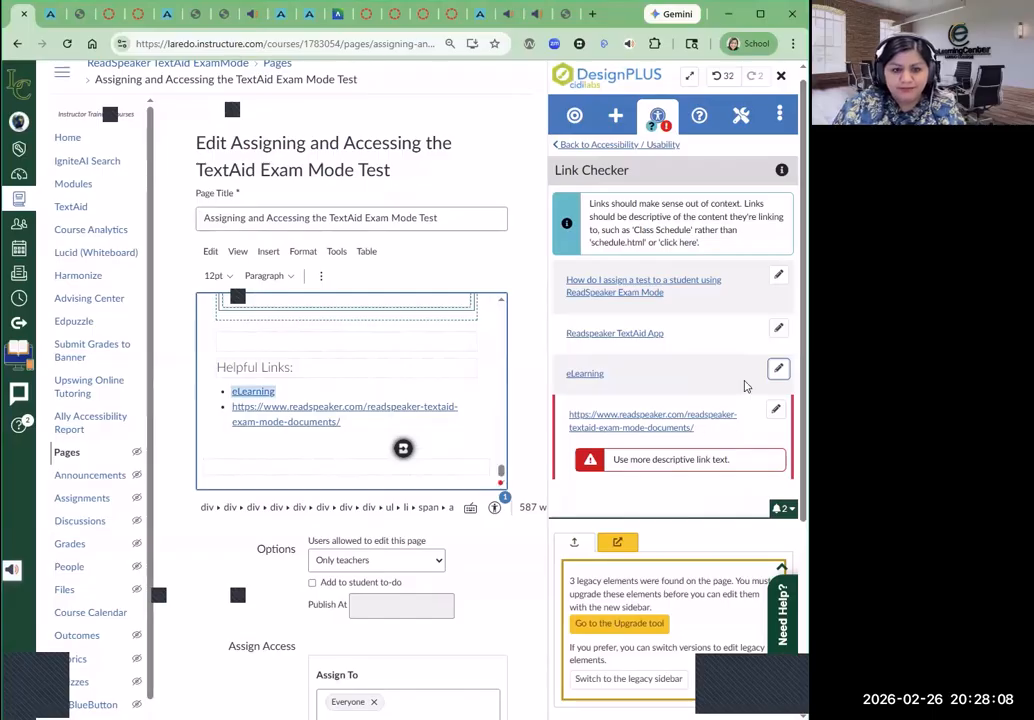
pyautogui.click(778, 368)
pyautogui.click(707, 423)
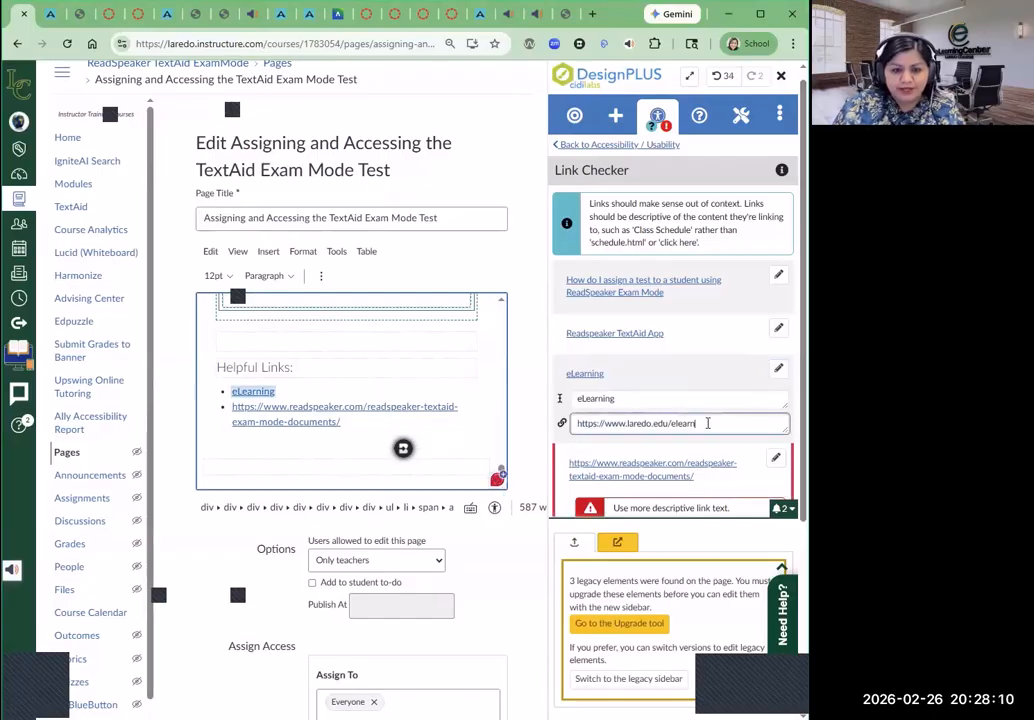
pyautogui.write('ing')
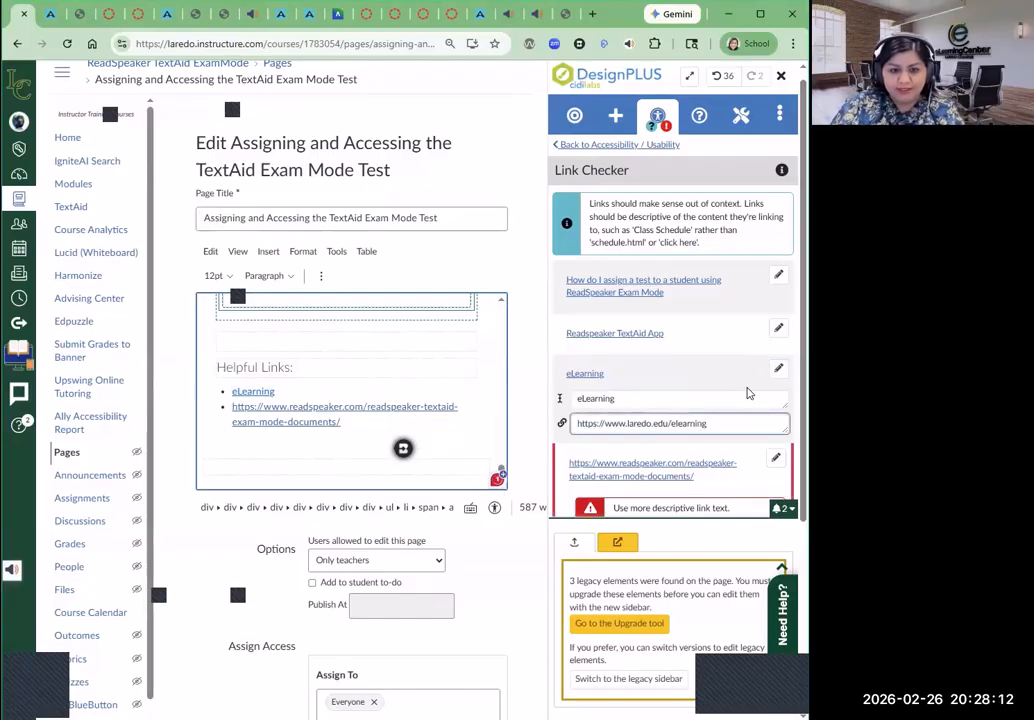
pyautogui.click(777, 368)
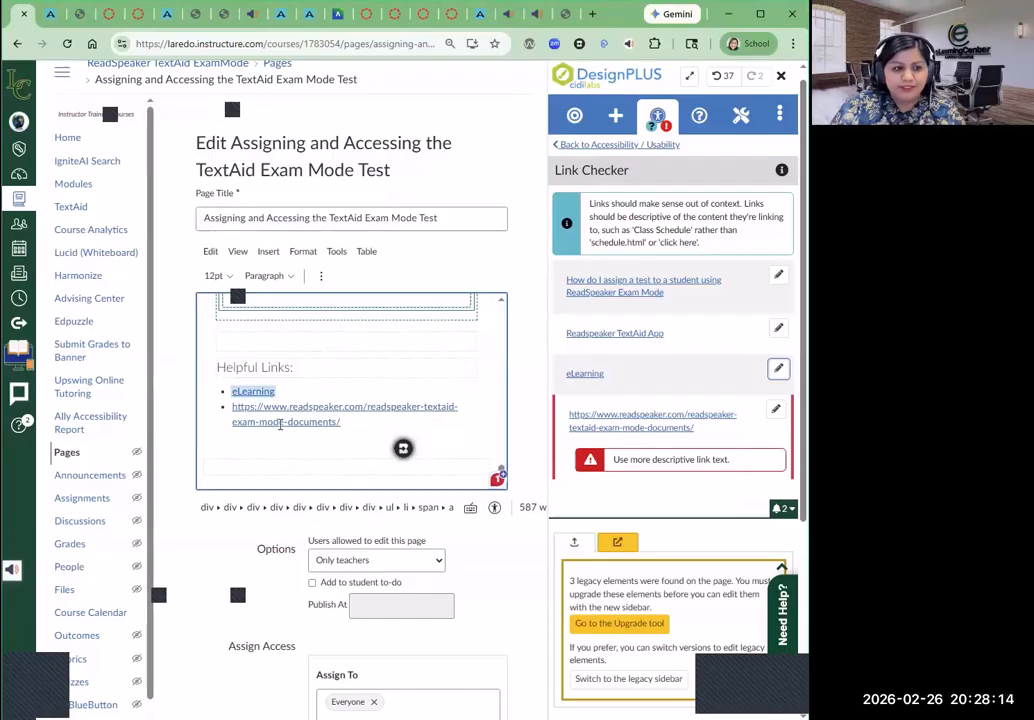
pyautogui.click(250, 391)
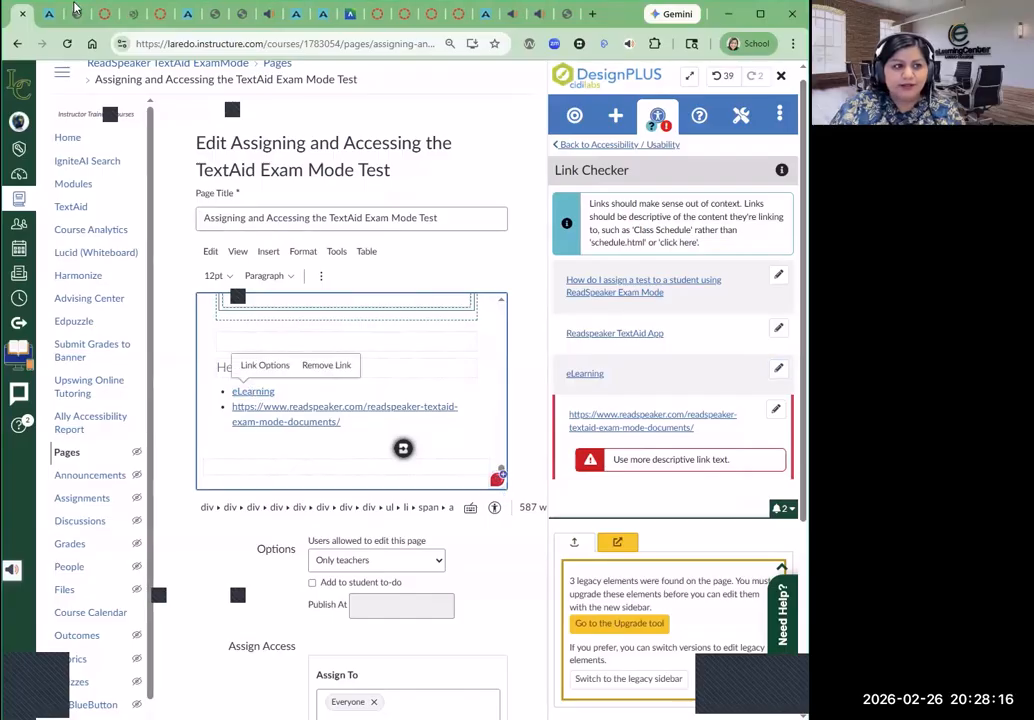
pyautogui.click(131, 13)
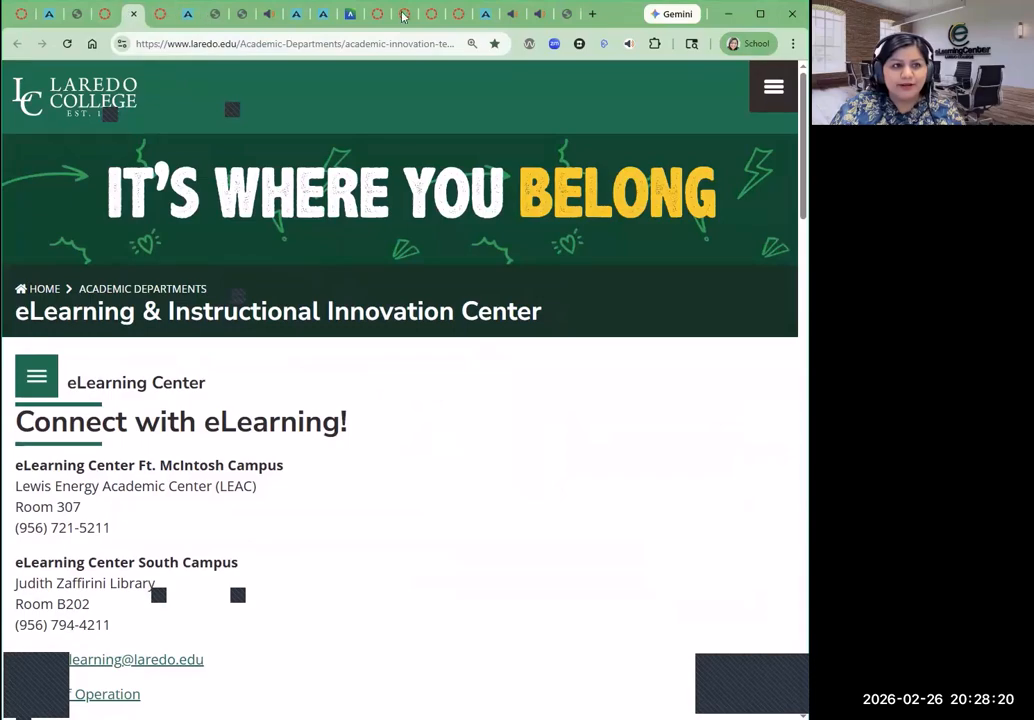
# Step: Replace the readspeaker.com link's URL text with the copied heading 'ReadSpeaker TextAid Exam Mode Documents'
pyautogui.click(23, 14)
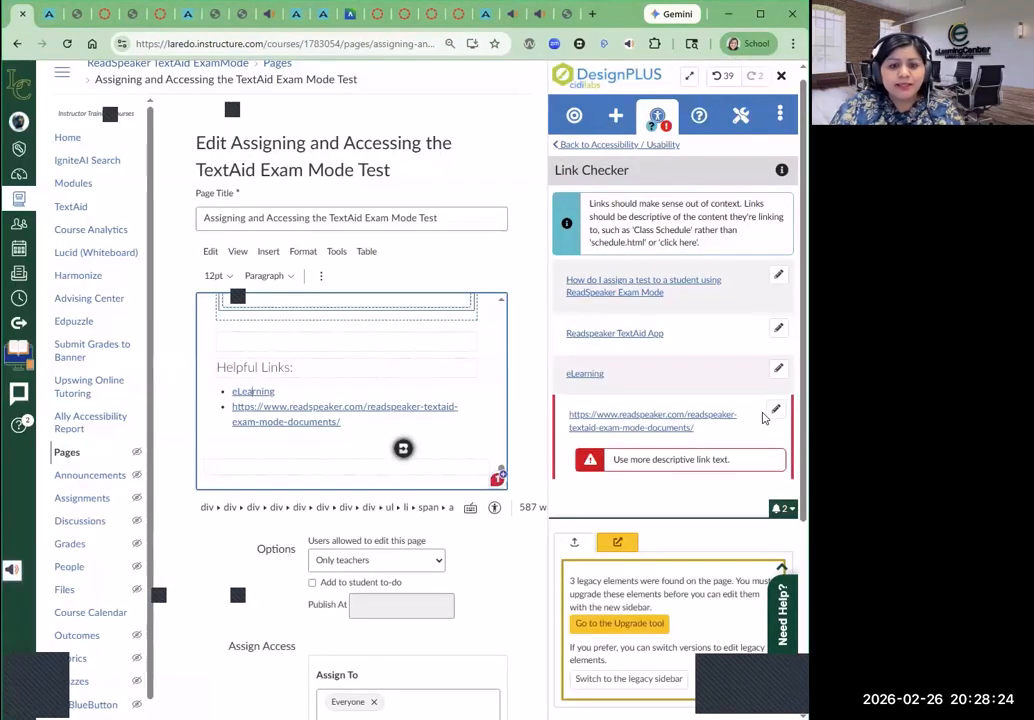
pyautogui.click(776, 409)
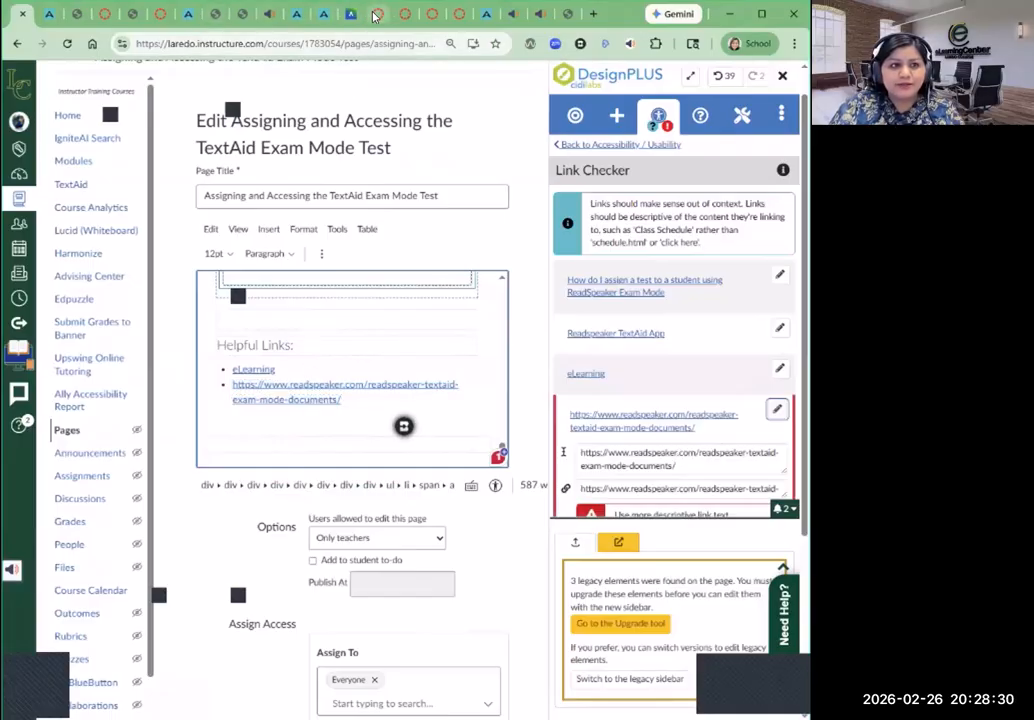
pyautogui.click(510, 14)
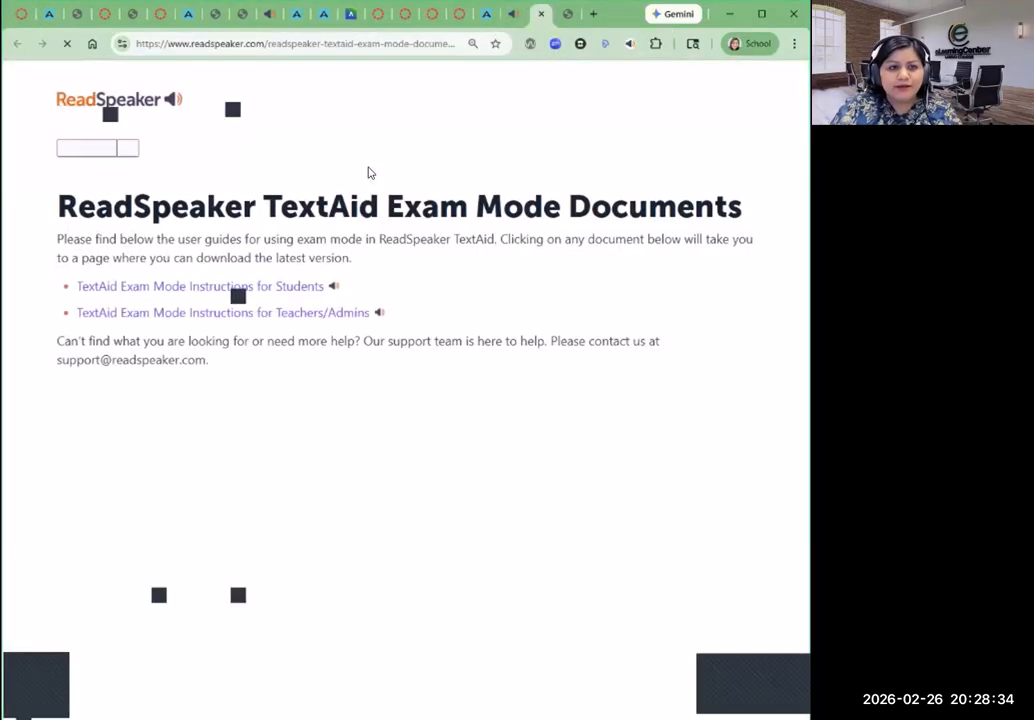
pyautogui.moveTo(332, 228); pyautogui.dragTo(60, 206)
pyautogui.click(65, 206)
pyautogui.tripleClick(63, 206)
pyautogui.hotkey('ctrl', 'c')
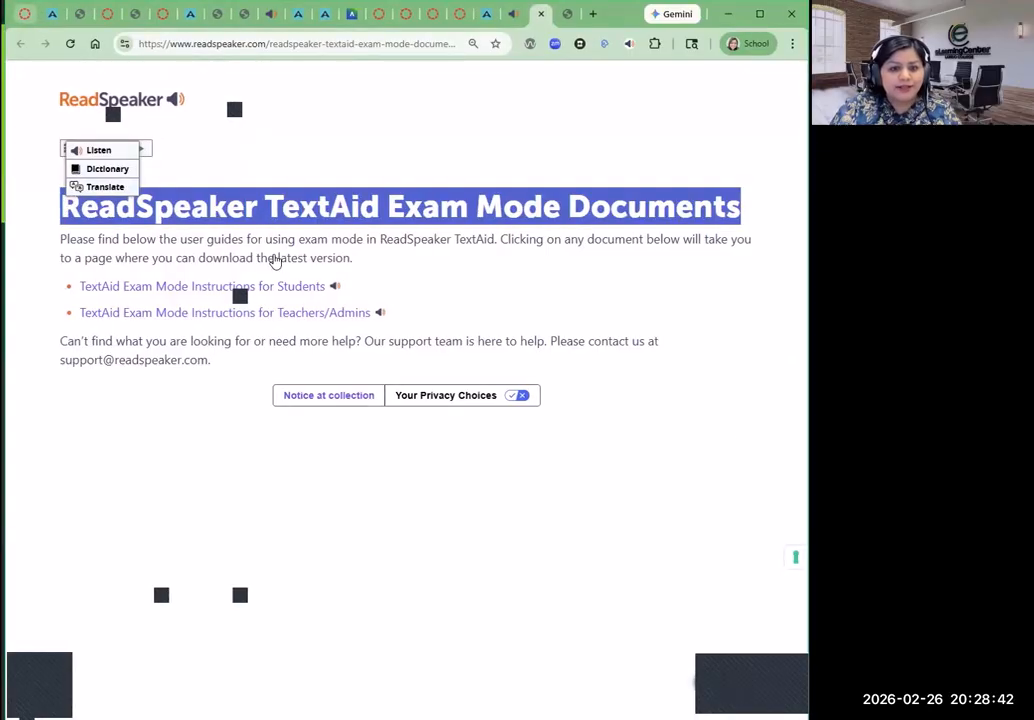
pyautogui.click(25, 14)
pyautogui.moveTo(680, 466); pyautogui.dragTo(577, 451)
pyautogui.hotkey('ctrl', 'v')
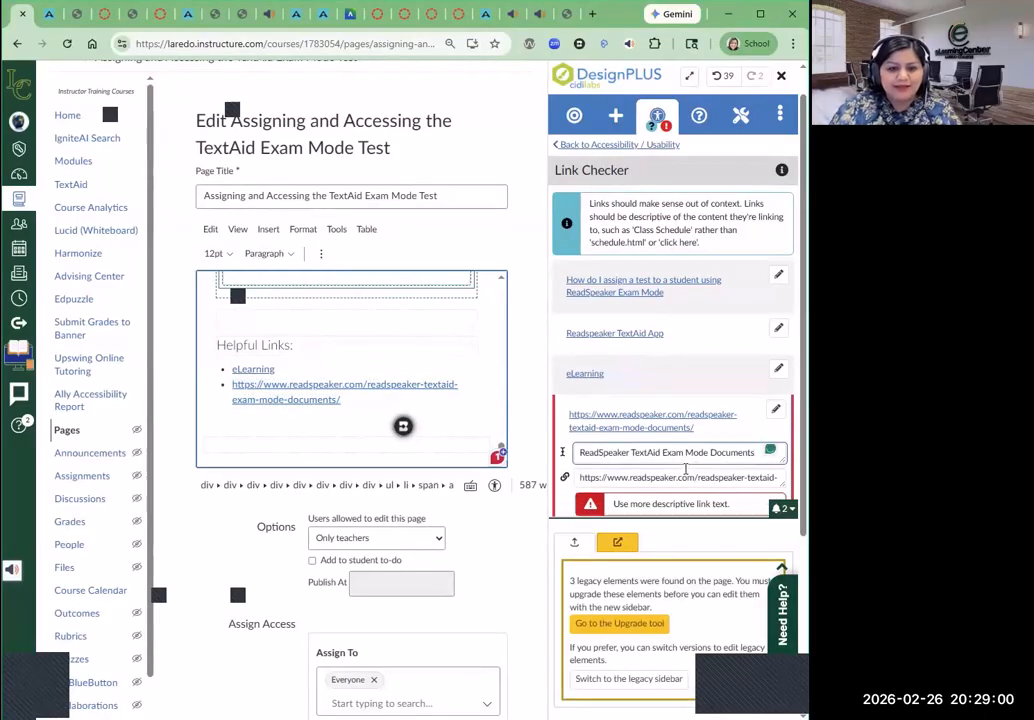
pyautogui.click(776, 411)
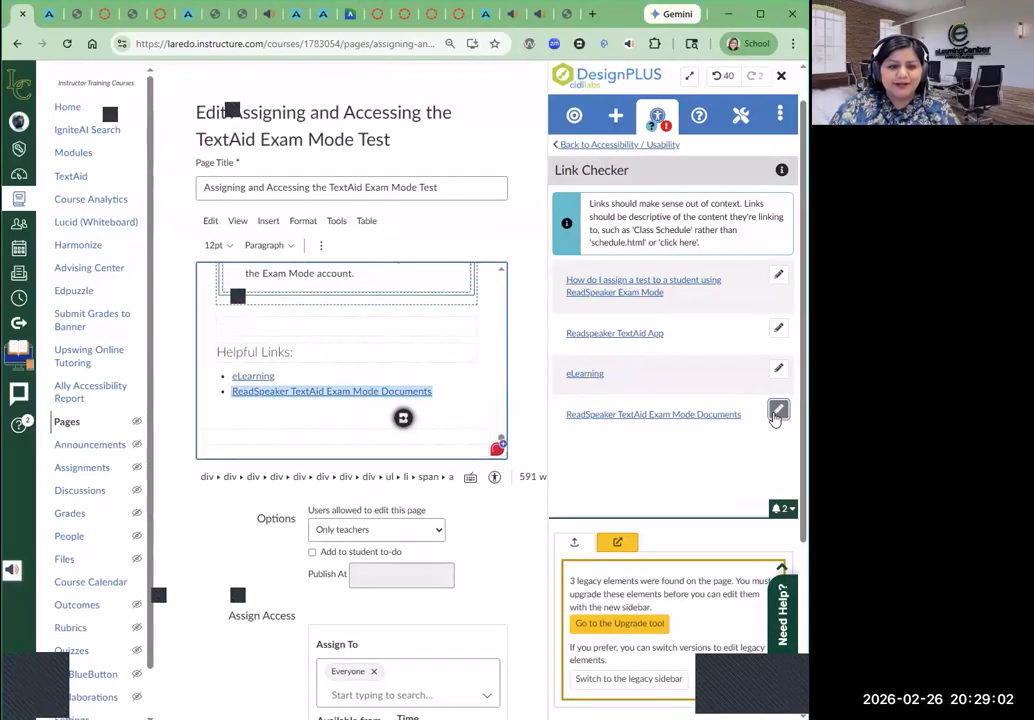
# Step: Return to the DesignPLUS list of accessibility checks
pyautogui.click(578, 146)
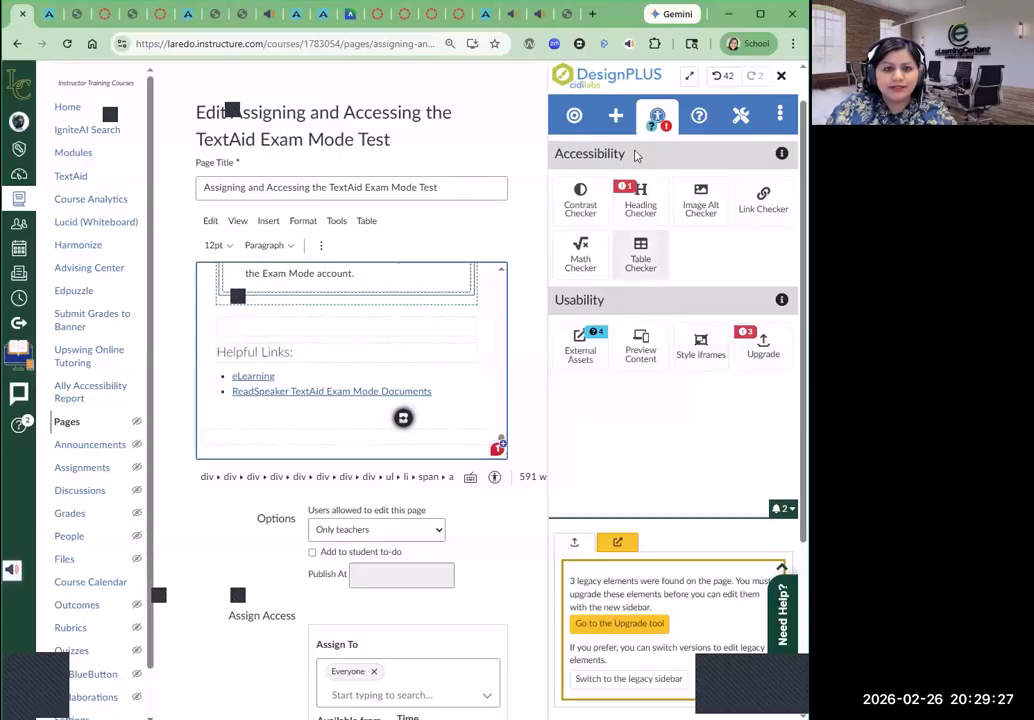
pyautogui.click(632, 212)
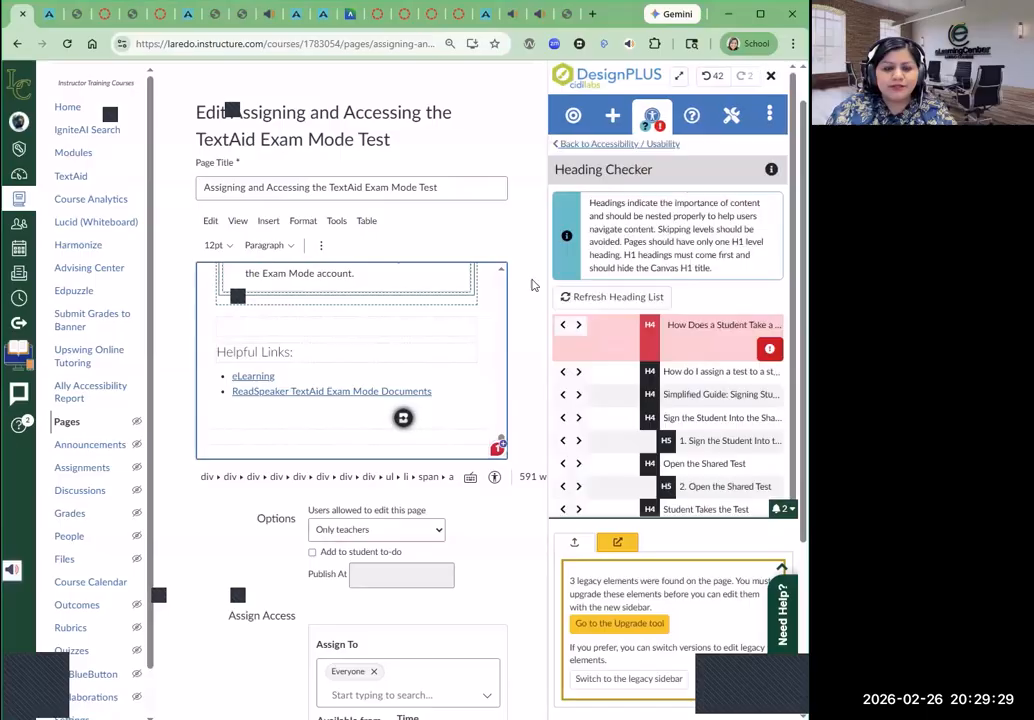
pyautogui.scroll(15, 408, 324)
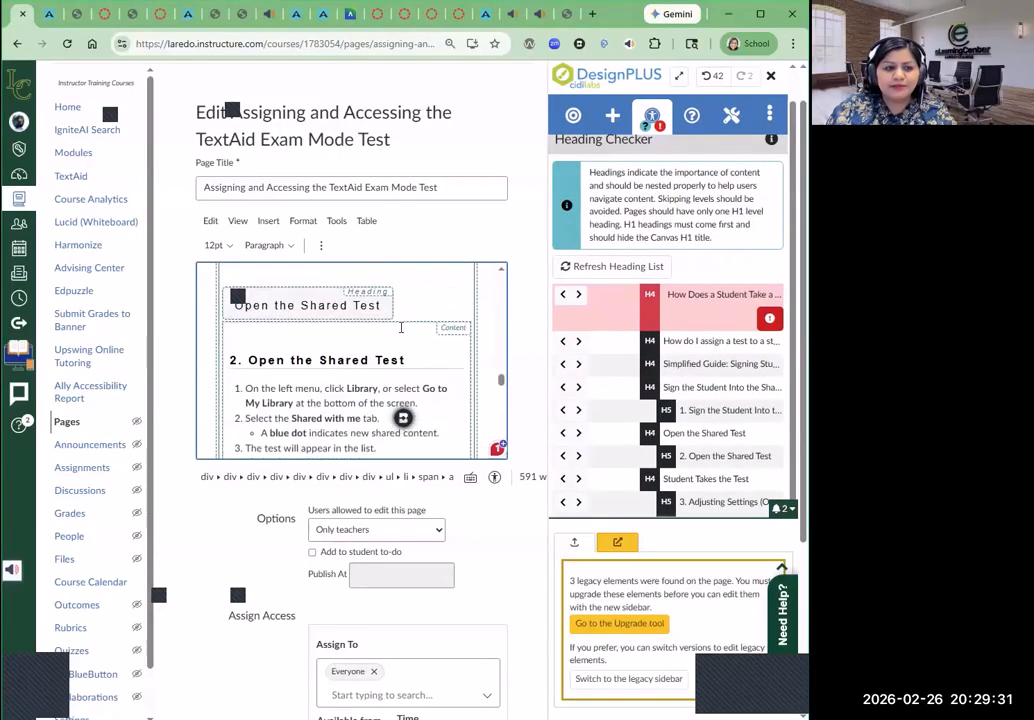
pyautogui.scroll(15, 401, 327)
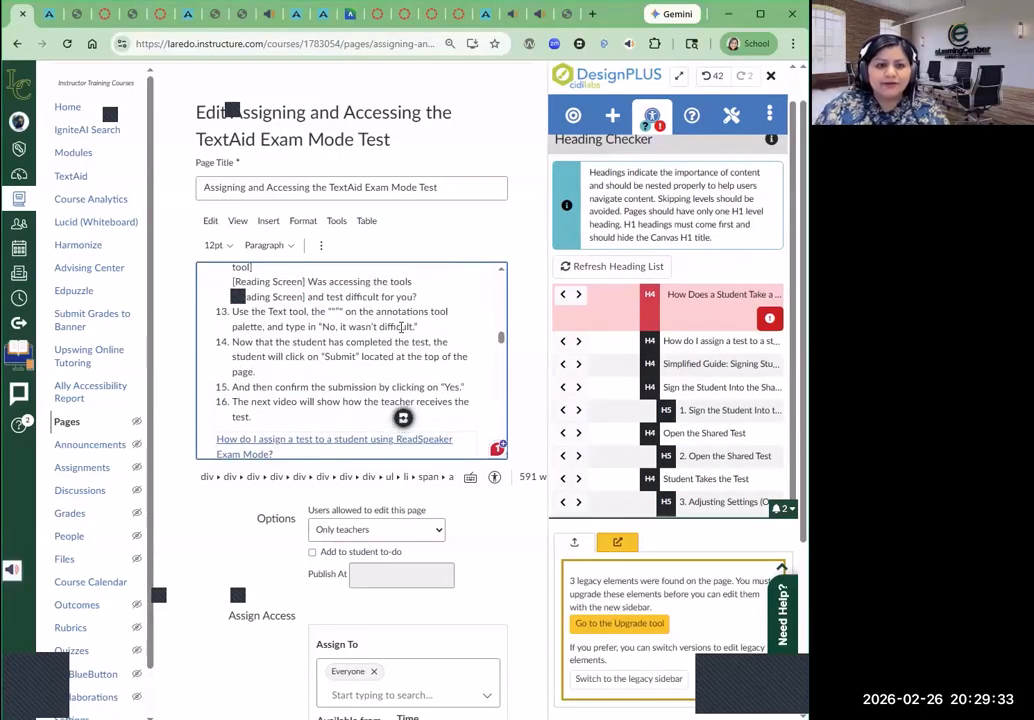
pyautogui.scroll(10, 381, 318)
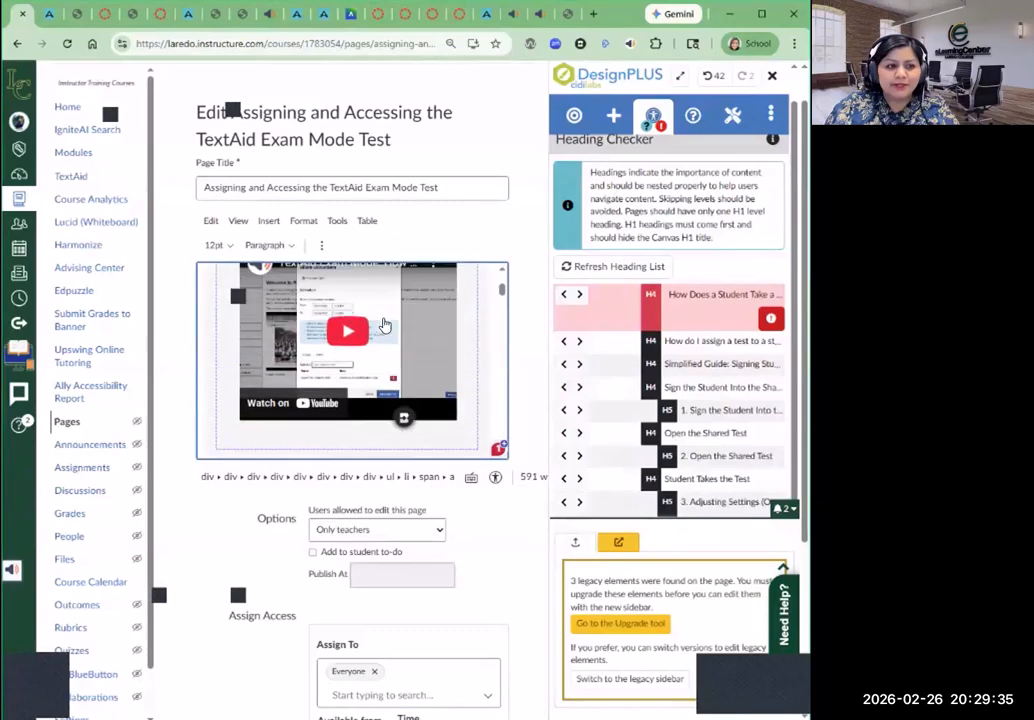
pyautogui.click(377, 316)
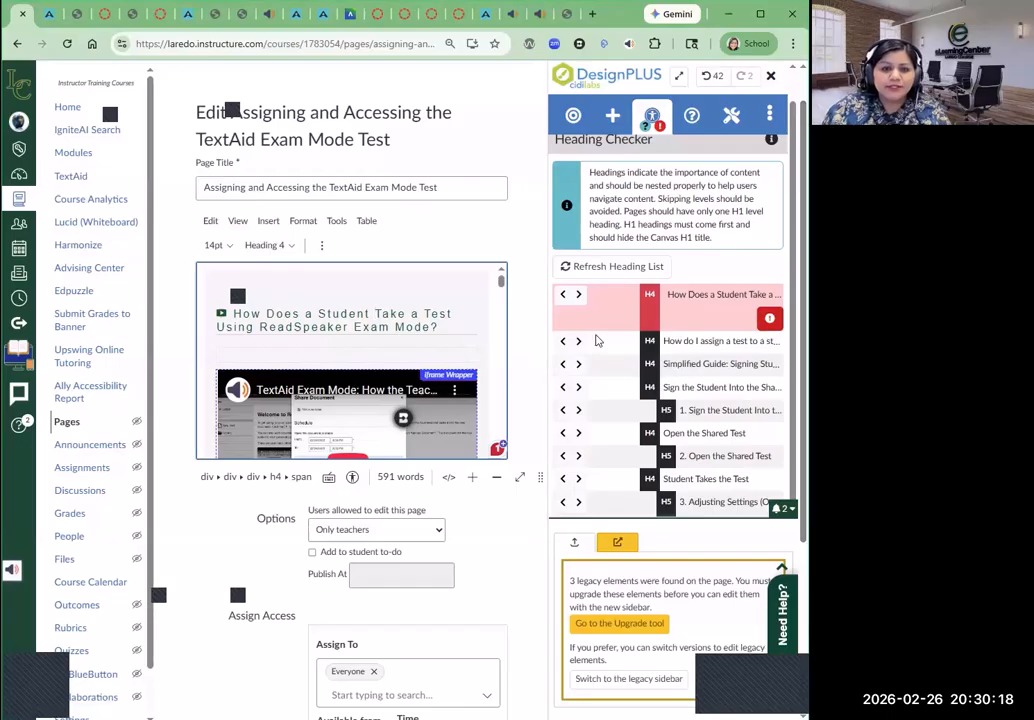
# Step: Promote the first heading to H2, and the assign-a-test and Simplified Guide headings to H3
pyautogui.click(563, 294)
pyautogui.click(563, 294)
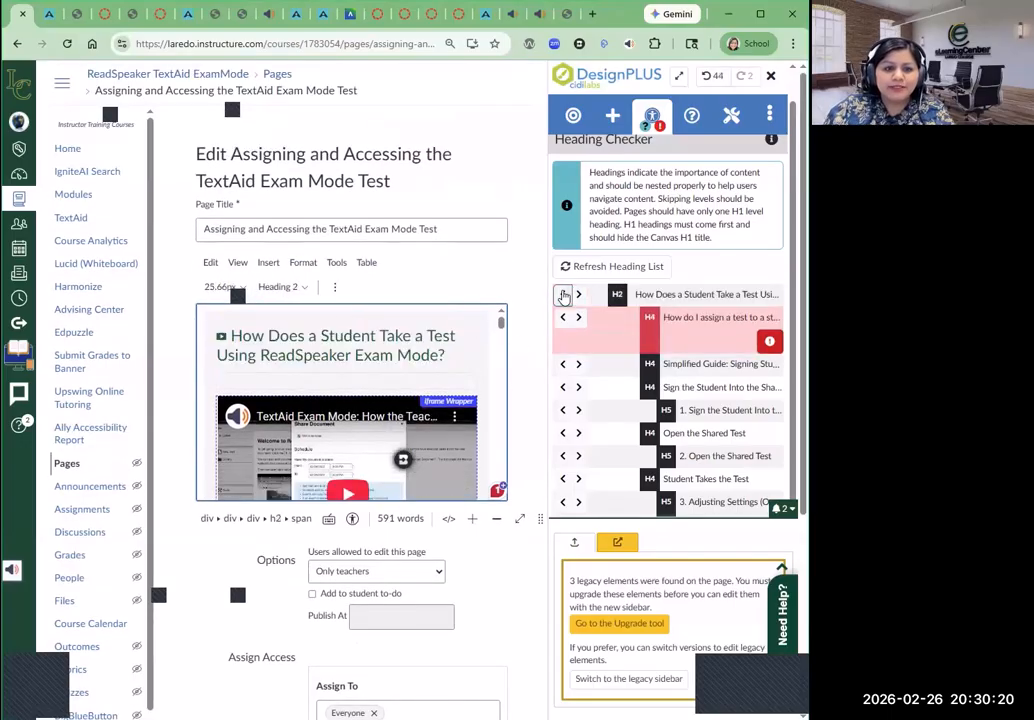
pyautogui.click(563, 294)
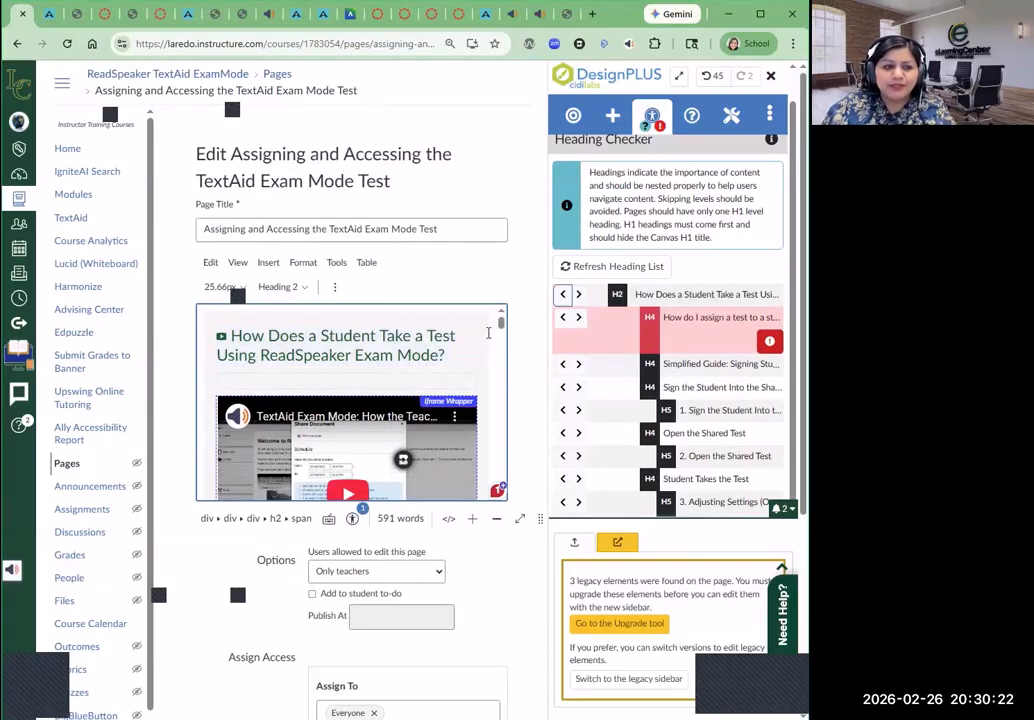
pyautogui.scroll(-5, 385, 330)
pyautogui.scroll(-3, 276, 416)
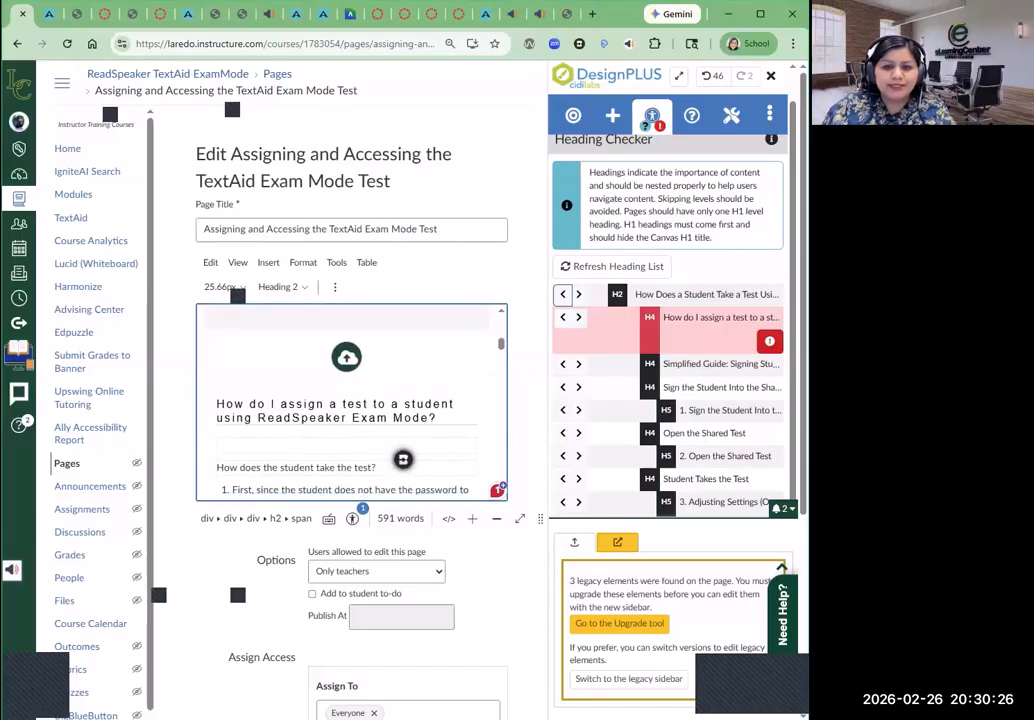
pyautogui.click(562, 318)
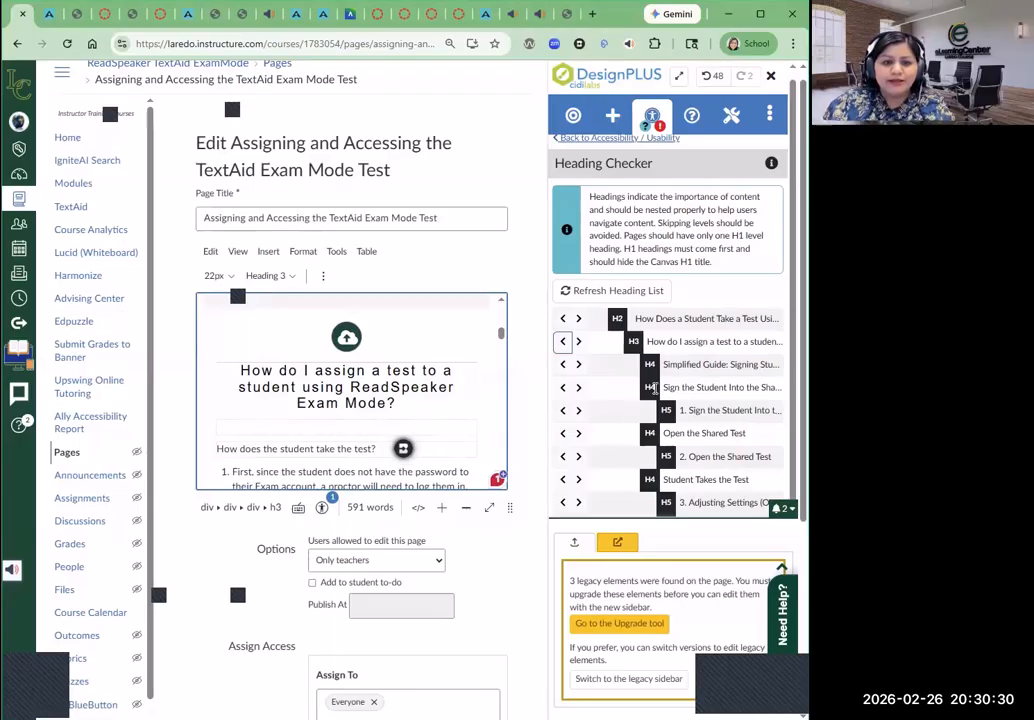
pyautogui.scroll(-10, 394, 385)
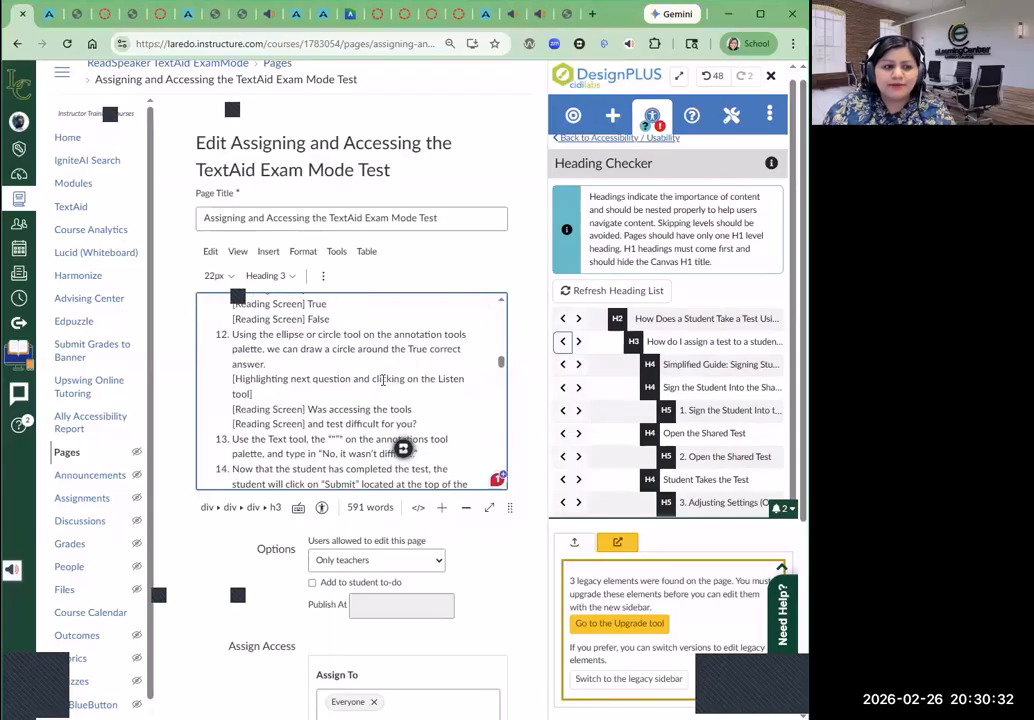
pyautogui.click(564, 366)
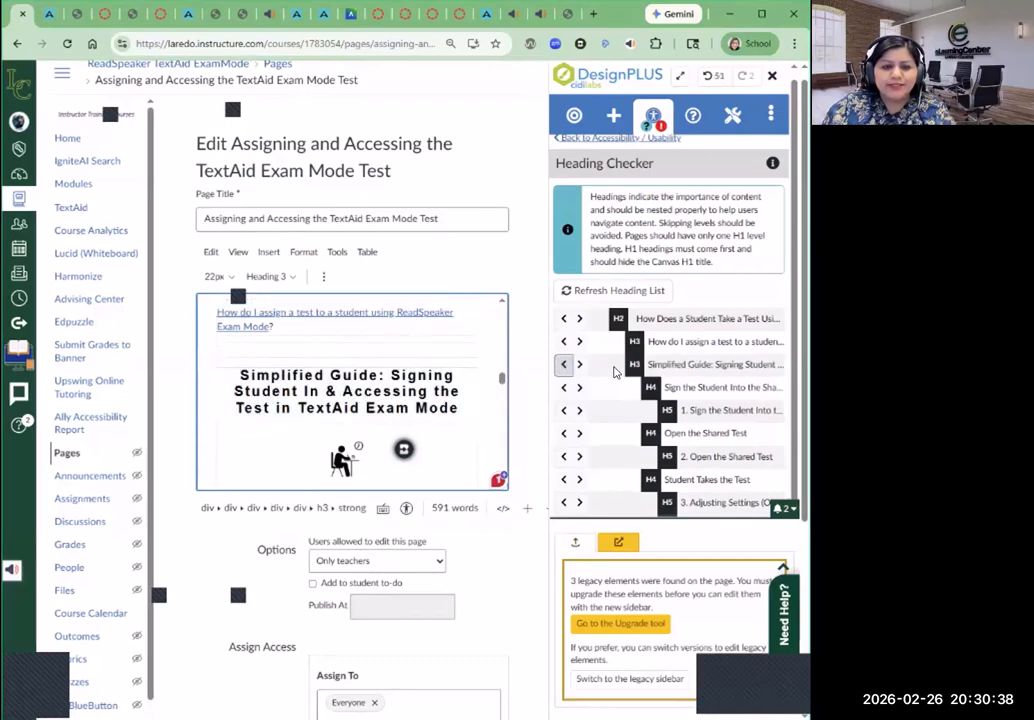
# Step: Review the heading outline, expanding it to show every level down to H6
pyautogui.scroll(-3, 396, 381)
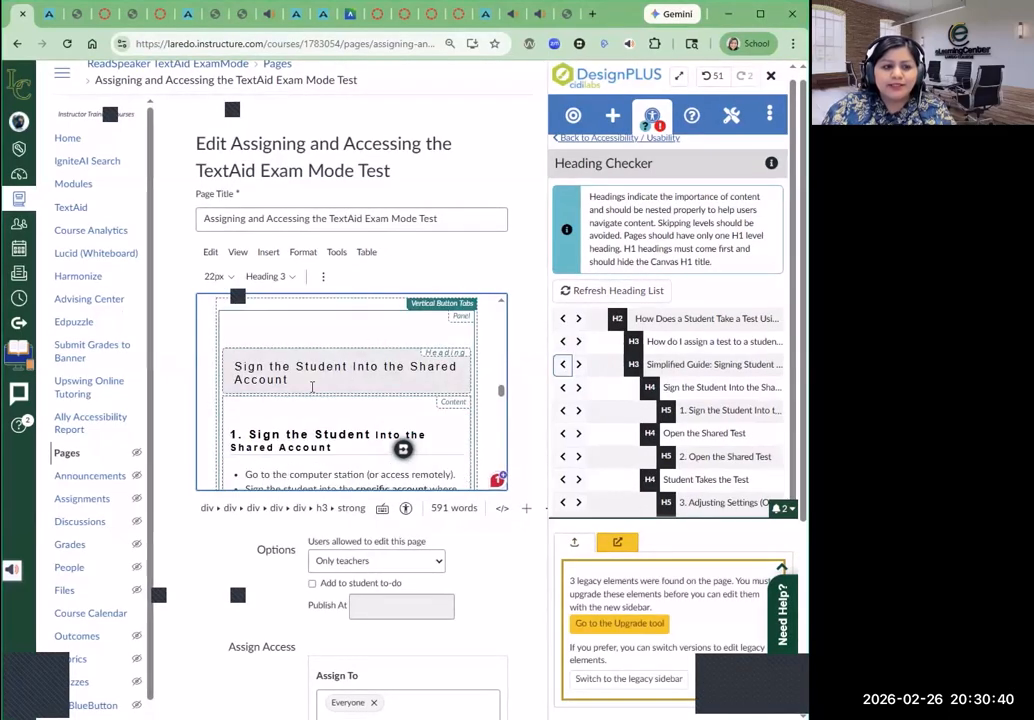
pyautogui.scroll(-3, 363, 422)
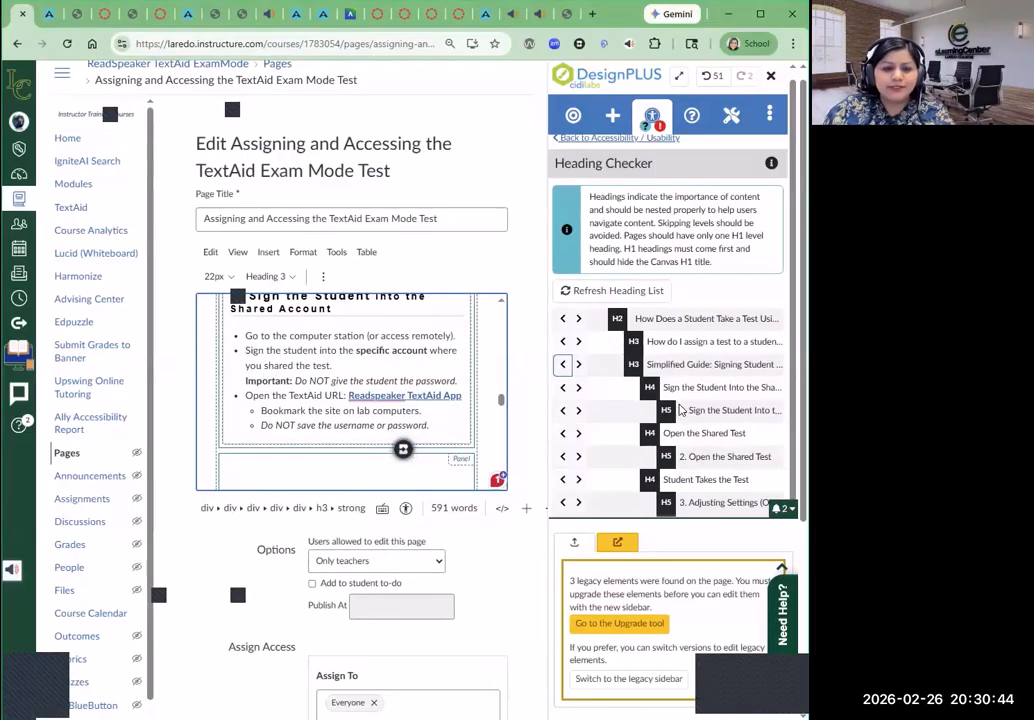
pyautogui.scroll(-1, 679, 408)
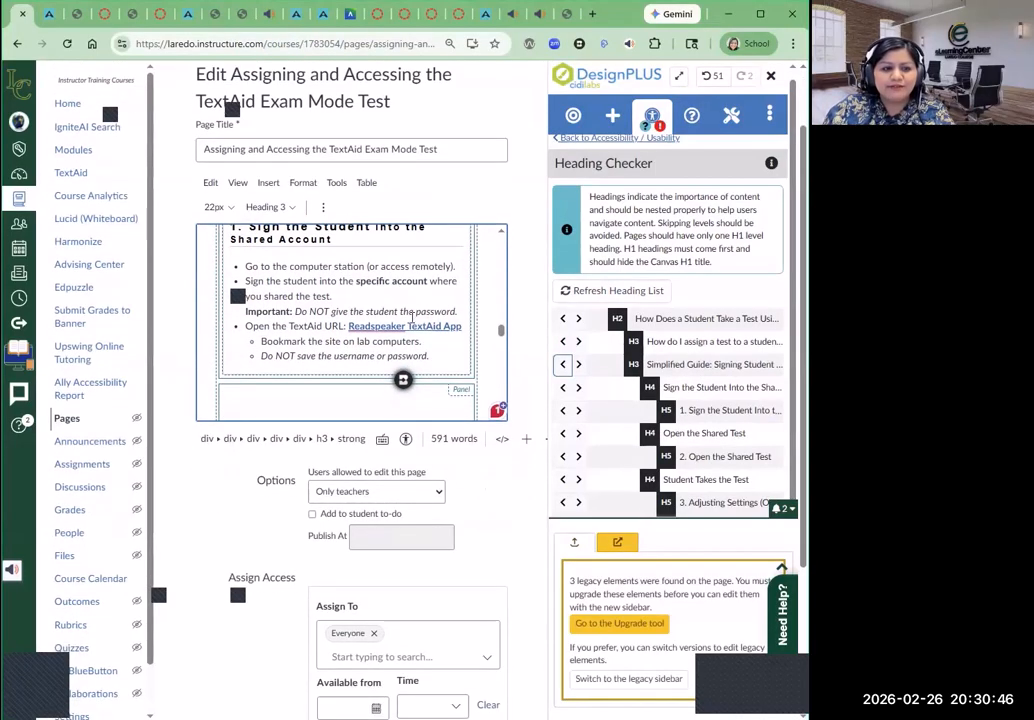
pyautogui.scroll(-5, 412, 316)
pyautogui.scroll(-1, 335, 303)
pyautogui.scroll(1, 335, 303)
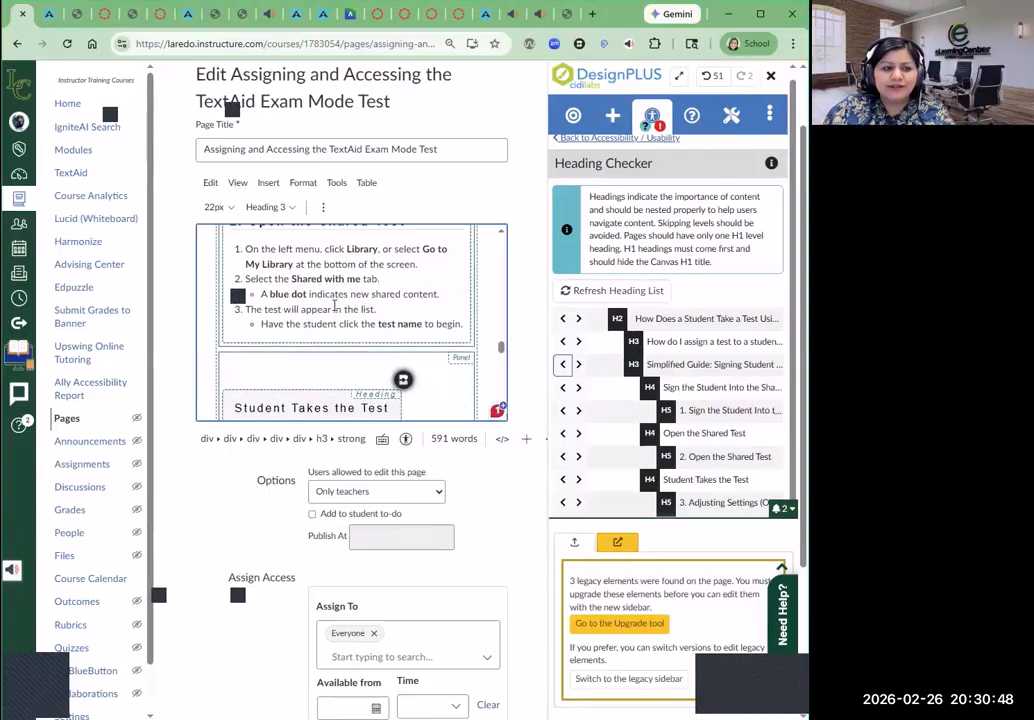
pyautogui.scroll(1, 335, 303)
pyautogui.scroll(-5, 333, 303)
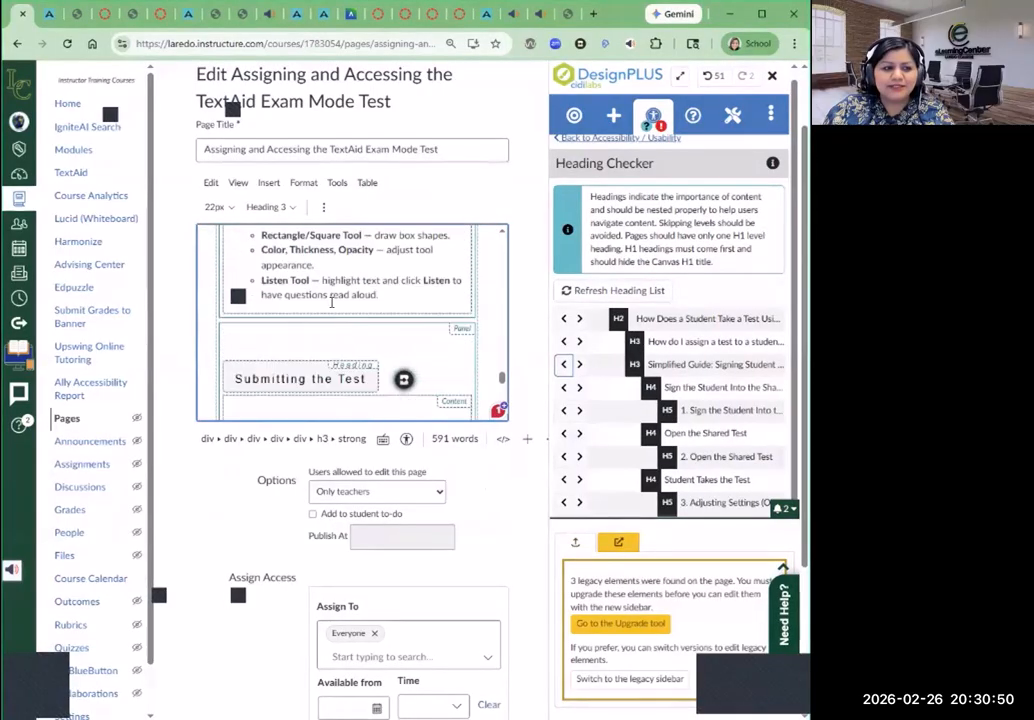
pyautogui.scroll(1, 331, 302)
pyautogui.scroll(1, 328, 301)
pyautogui.scroll(-4, 323, 300)
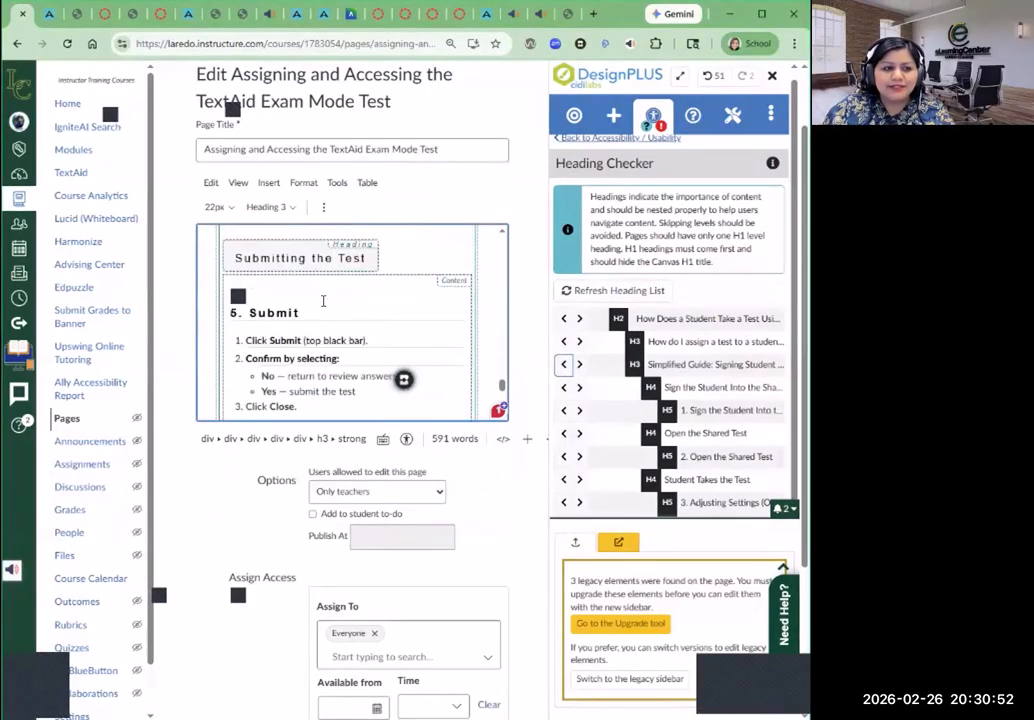
pyautogui.scroll(-2, 323, 300)
pyautogui.scroll(3, 266, 271)
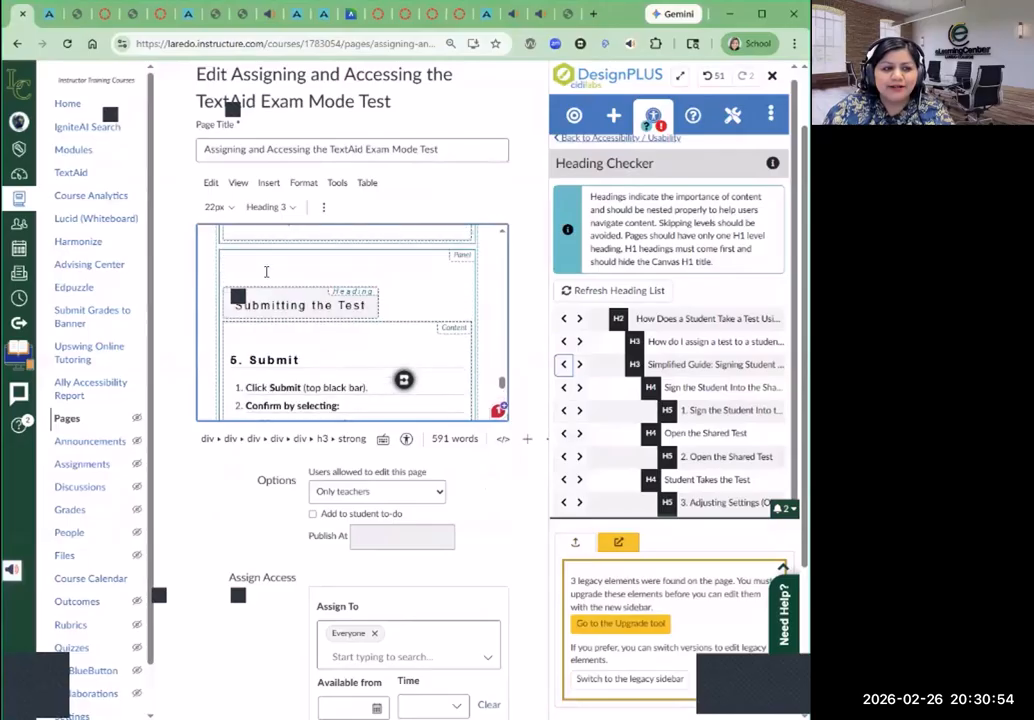
pyautogui.scroll(-1, 268, 290)
pyautogui.scroll(-1, 275, 358)
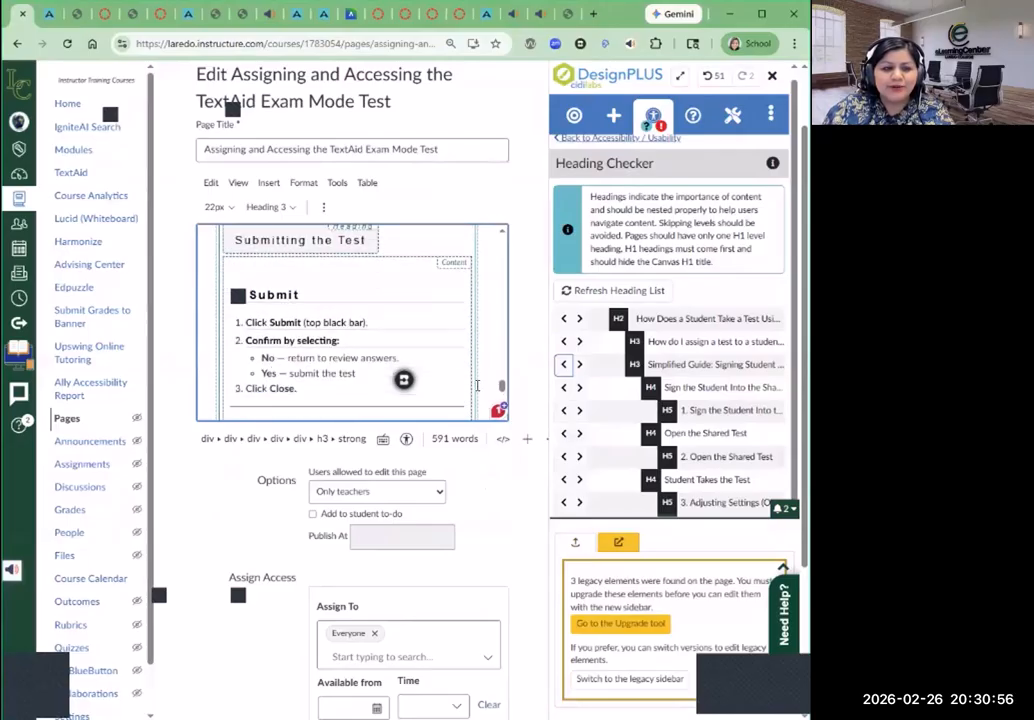
pyautogui.scroll(-2, 697, 455)
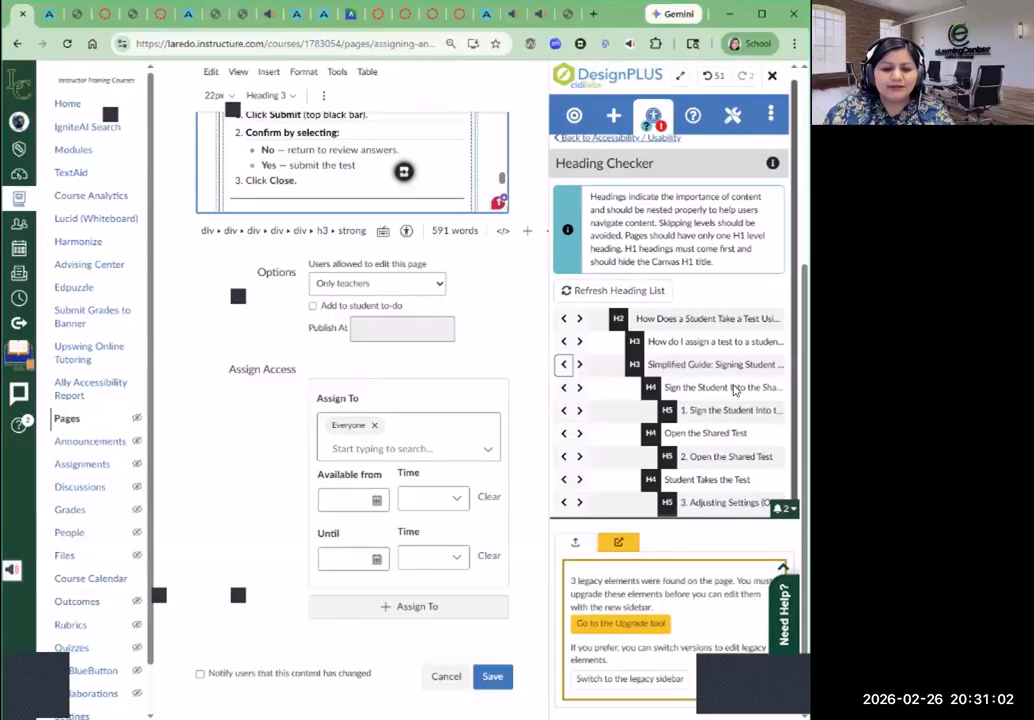
pyautogui.scroll(-1, 728, 382)
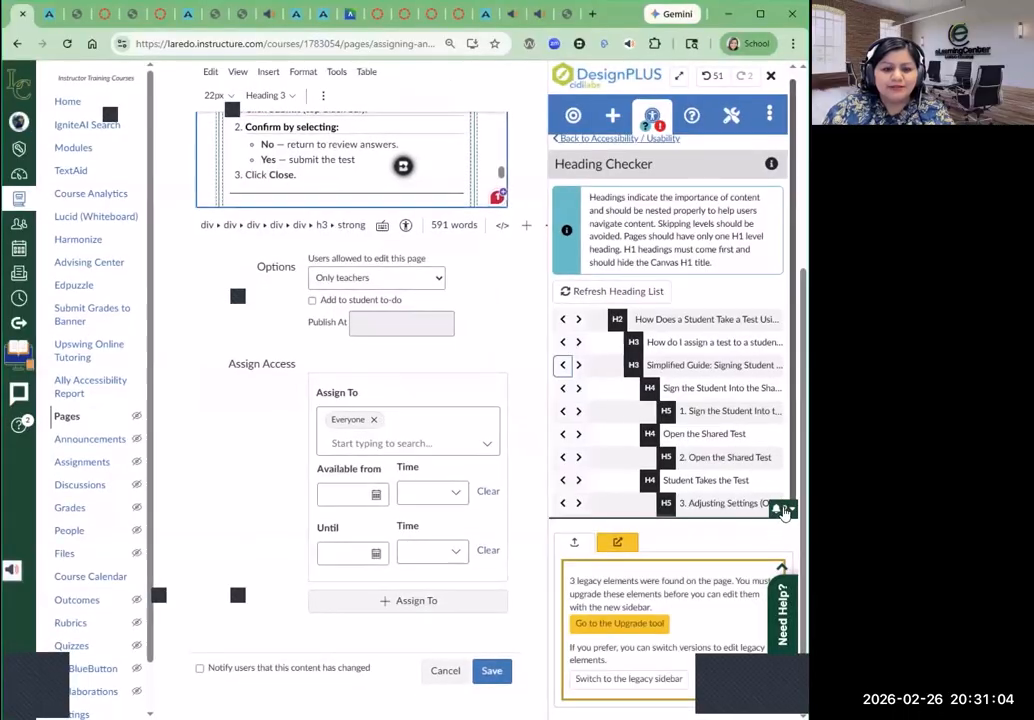
pyautogui.click(771, 503)
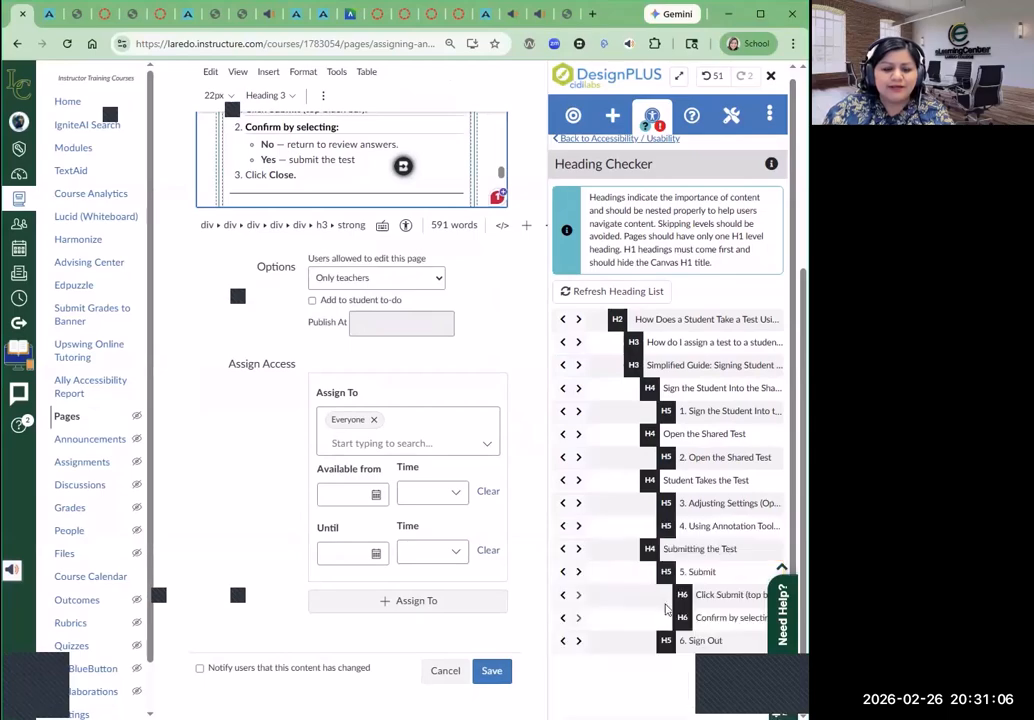
pyautogui.scroll(-1, 656, 532)
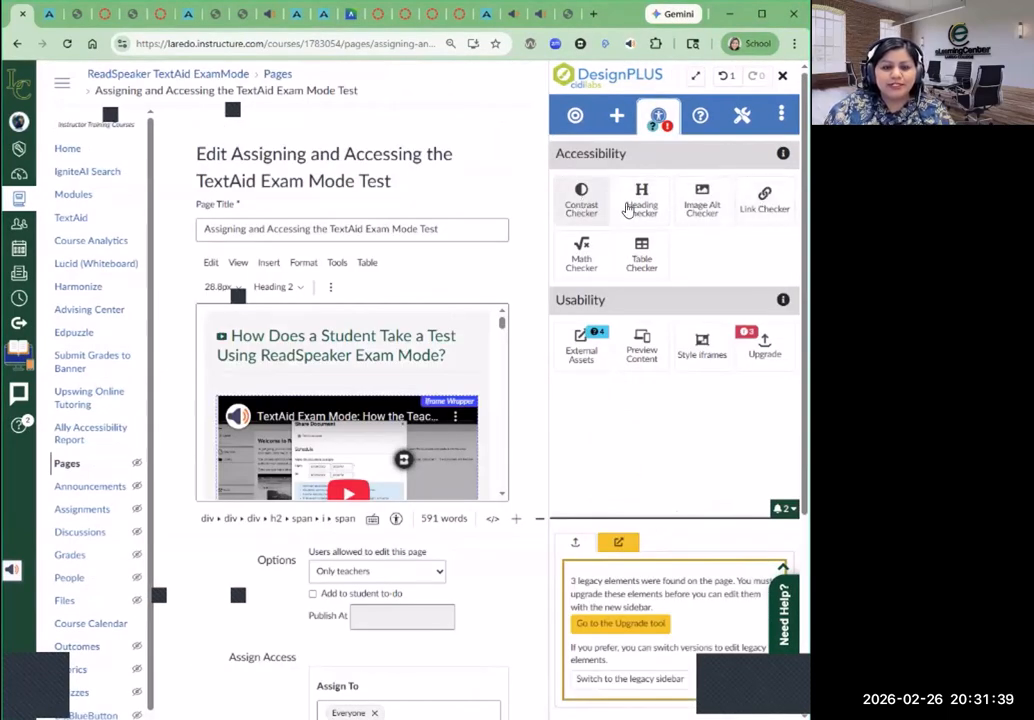
# Step: Review the corrected levels in the Heading Checker, then save the page
pyautogui.click(641, 203)
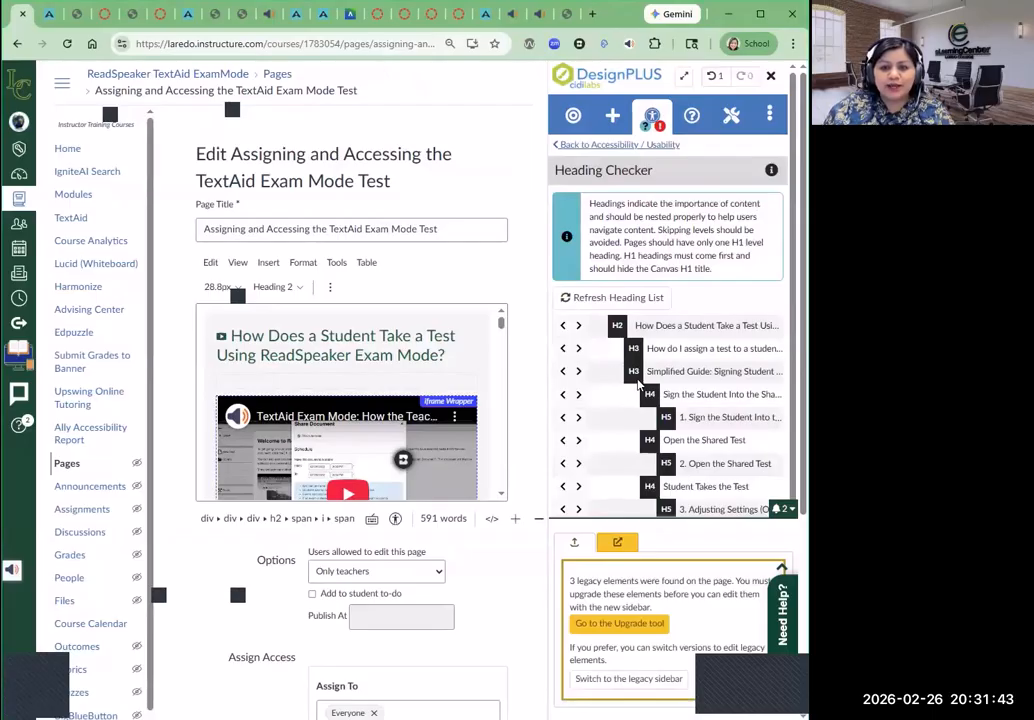
pyautogui.scroll(-1, 640, 383)
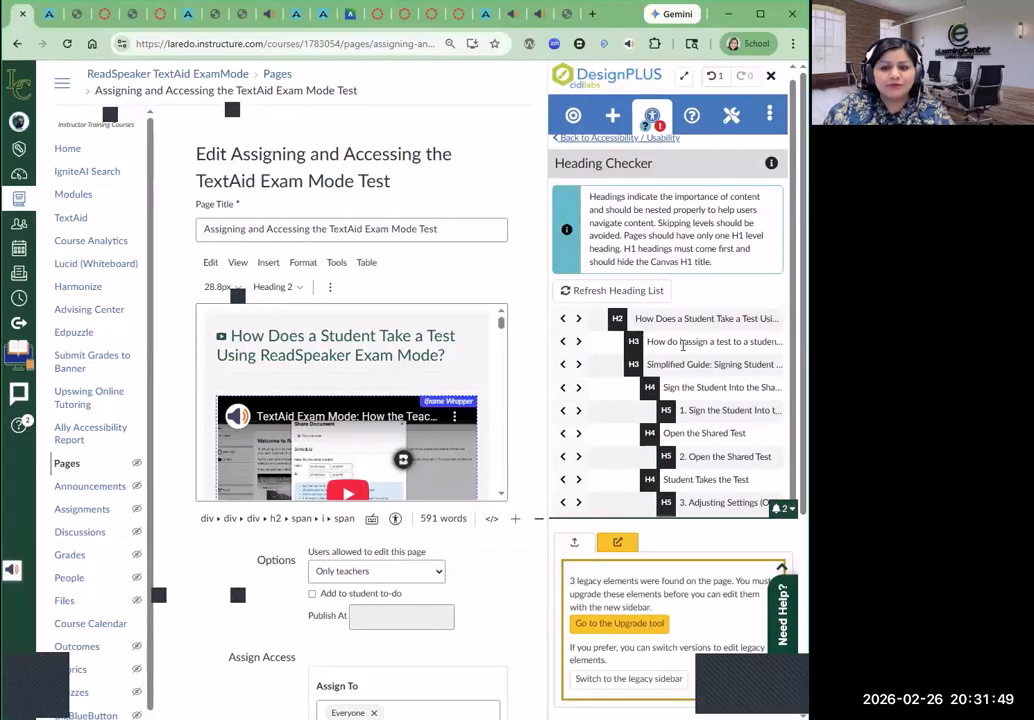
pyautogui.scroll(-1, 350, 400)
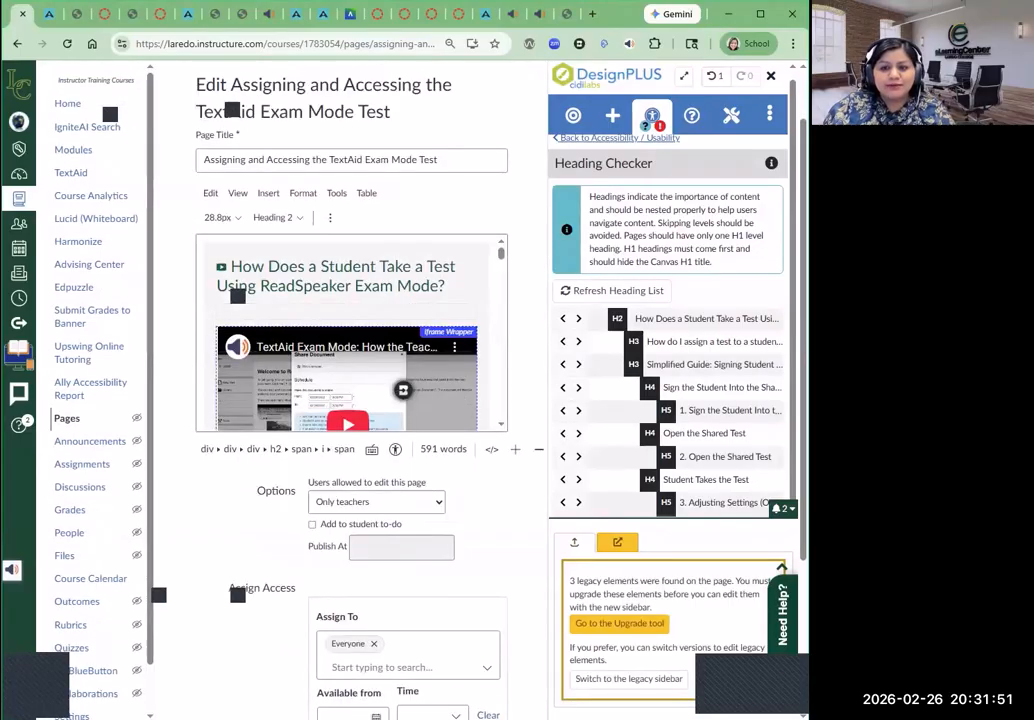
pyautogui.scroll(-3, 455, 588)
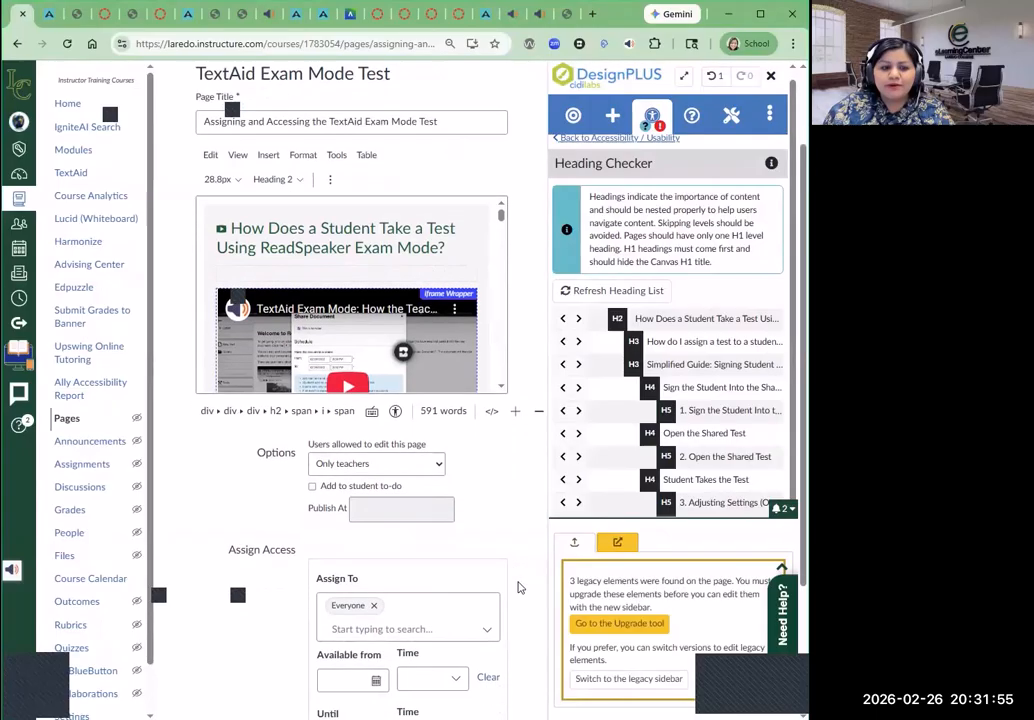
pyautogui.click(491, 671)
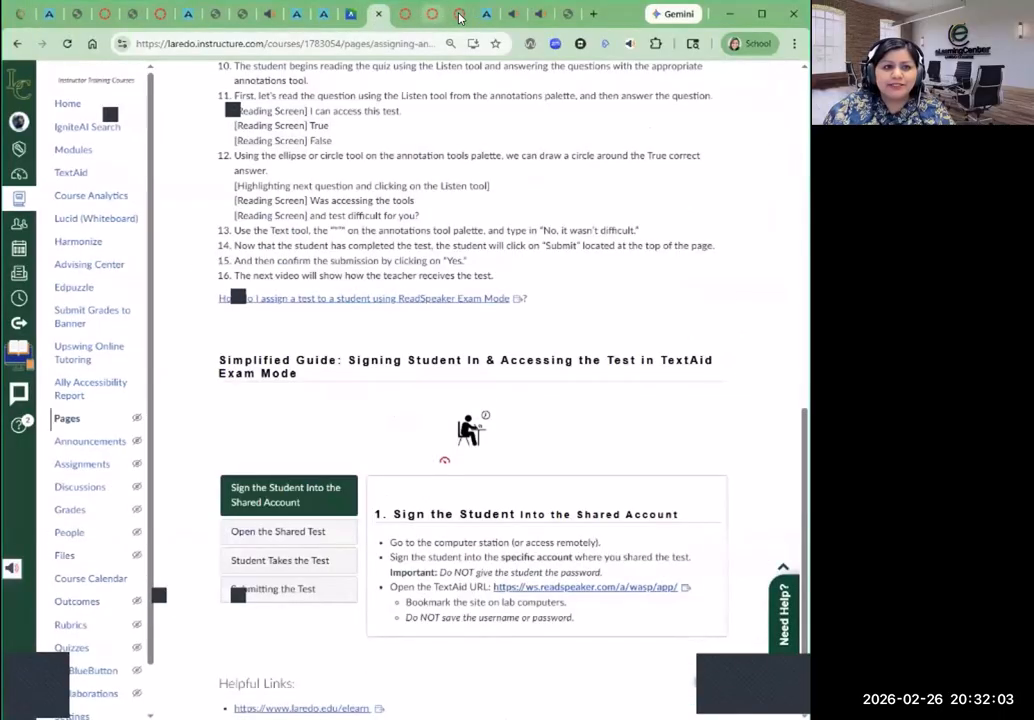
# Step: Go to the Ally accessibility report tab and restart the course link validation
pyautogui.click(457, 16)
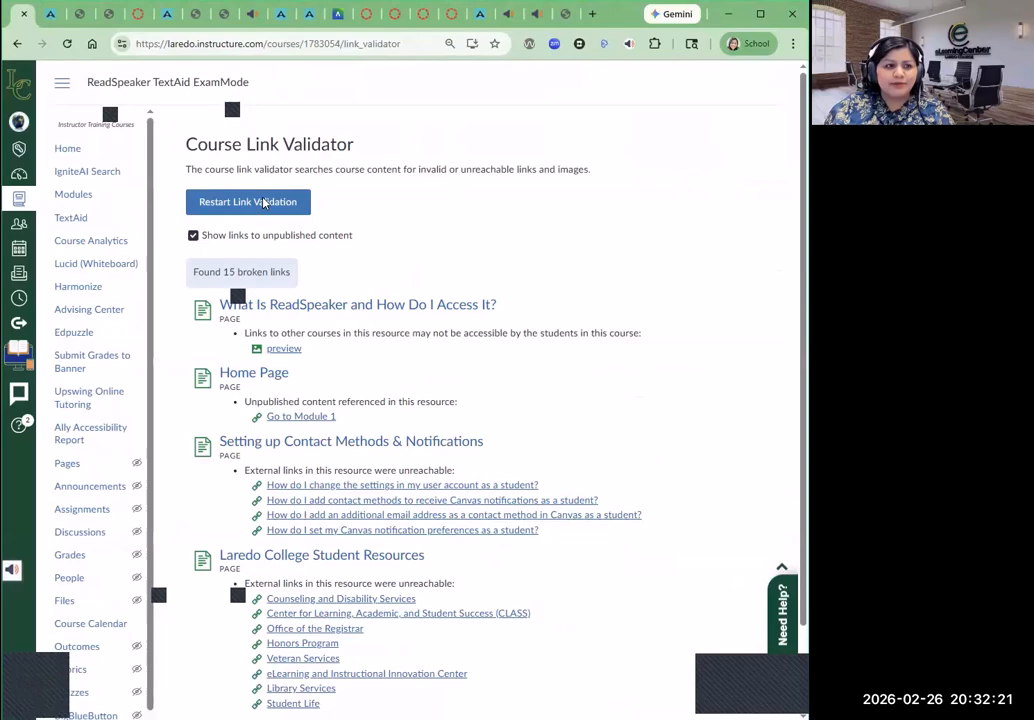
pyautogui.click(264, 203)
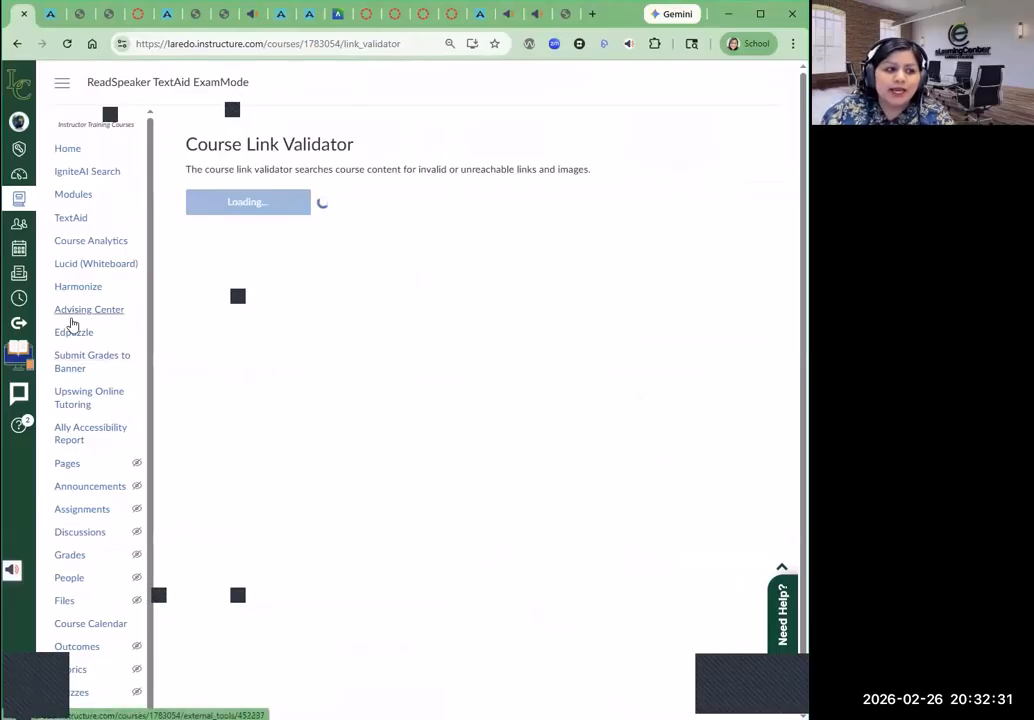
# Step: Reload the Ally report (85%) and open the heading-structure issue, now affecting 11 of 144 items
pyautogui.click(75, 433)
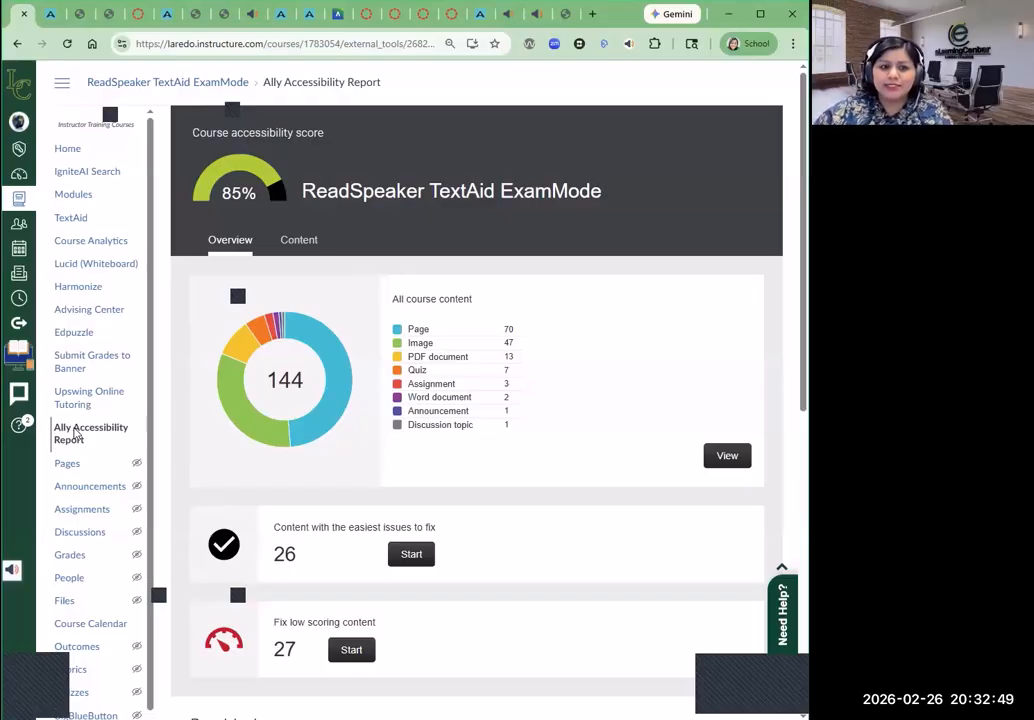
pyautogui.scroll(-5, 300, 458)
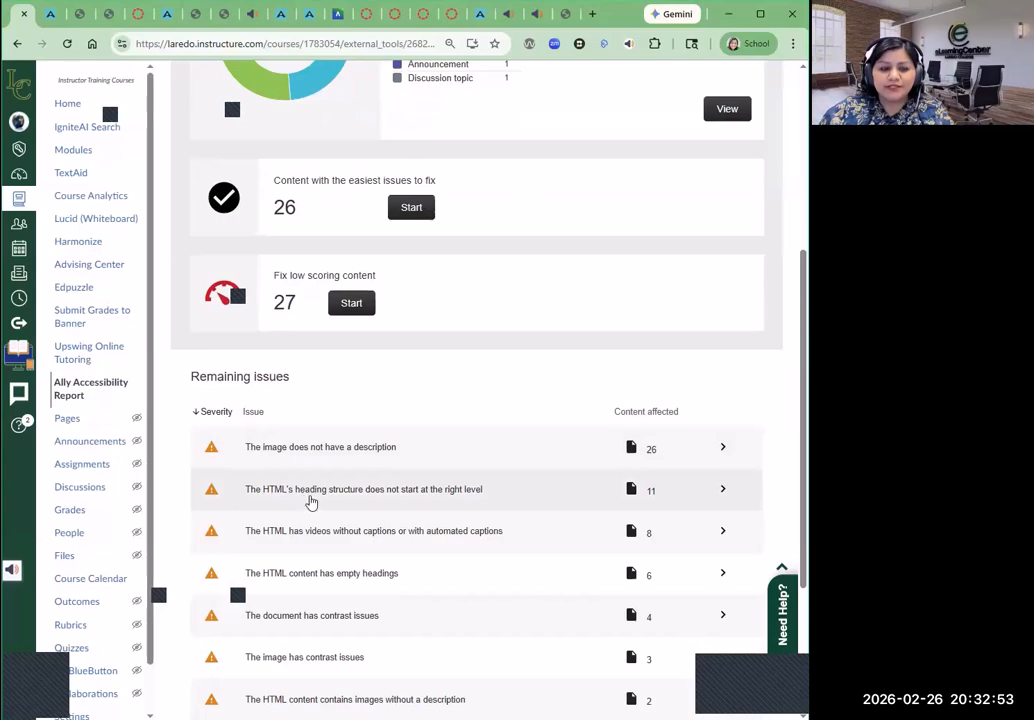
pyautogui.click(650, 502)
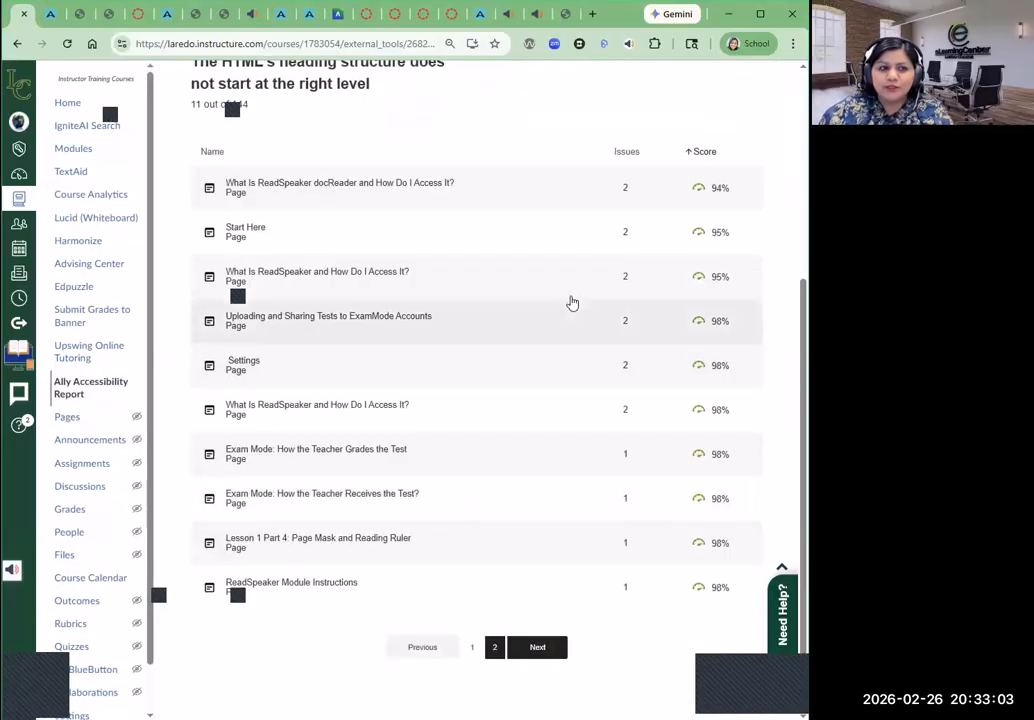
pyautogui.scroll(3, 570, 302)
pyautogui.scroll(-1, 340, 365)
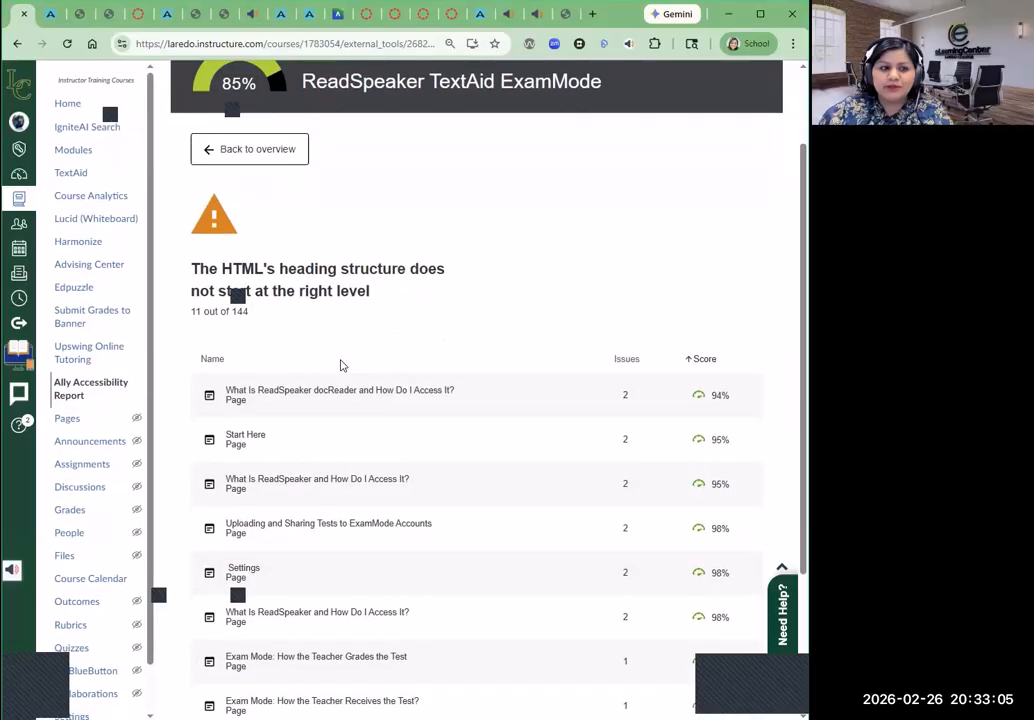
pyautogui.scroll(-2, 468, 485)
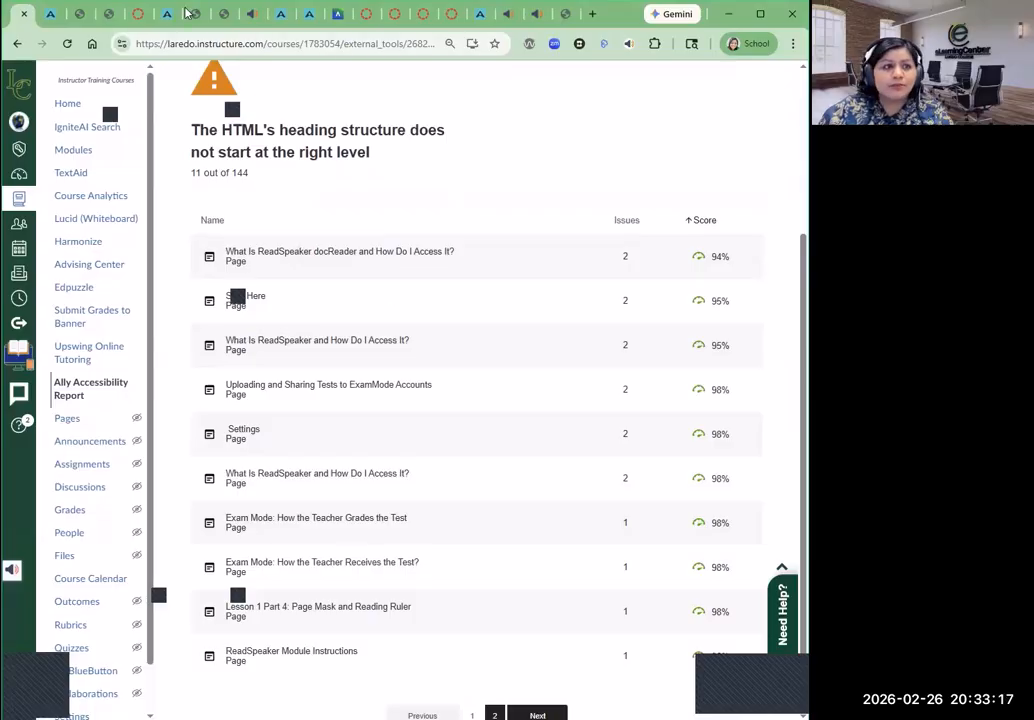
# Step: Review the finished Link Validator results, now reporting 14 broken links
pyautogui.click(139, 14)
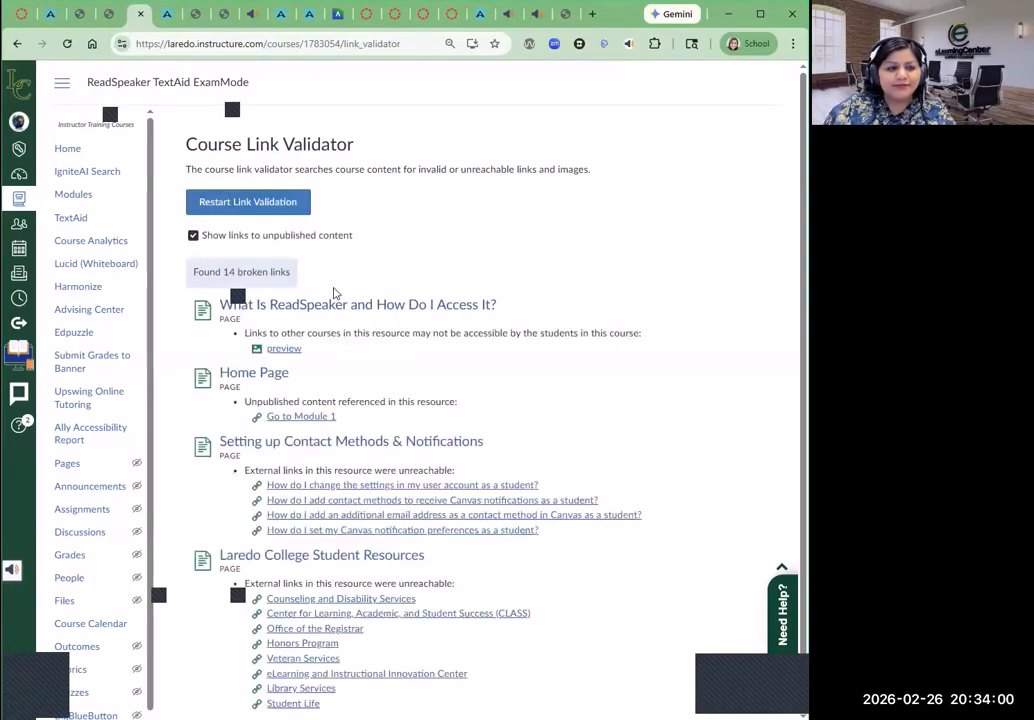
pyautogui.scroll(-1, 311, 503)
pyautogui.scroll(-1, 311, 503)
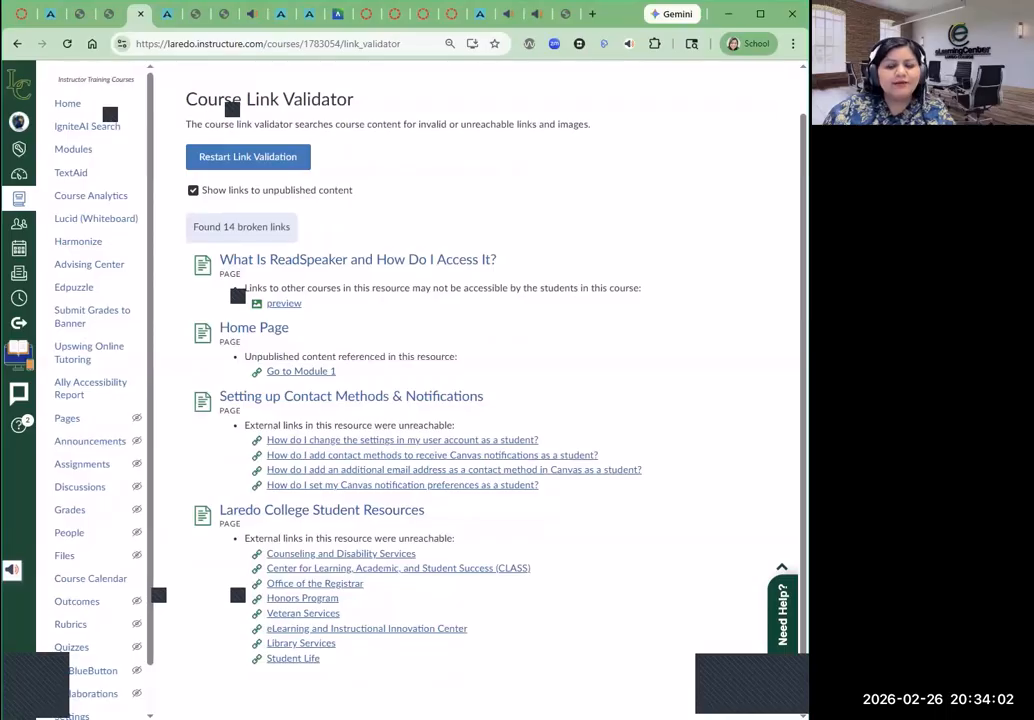